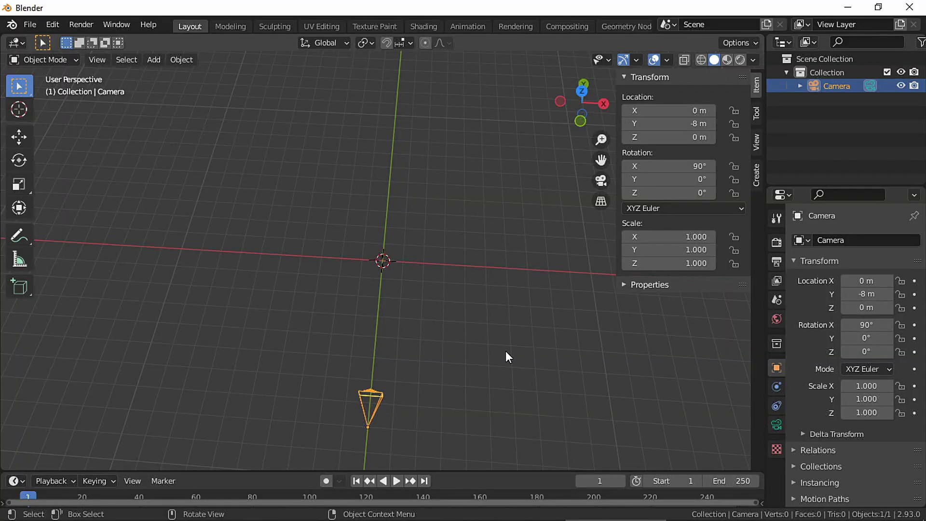
Add a text object standing upright with X rotation 90°.
key("shift+a")
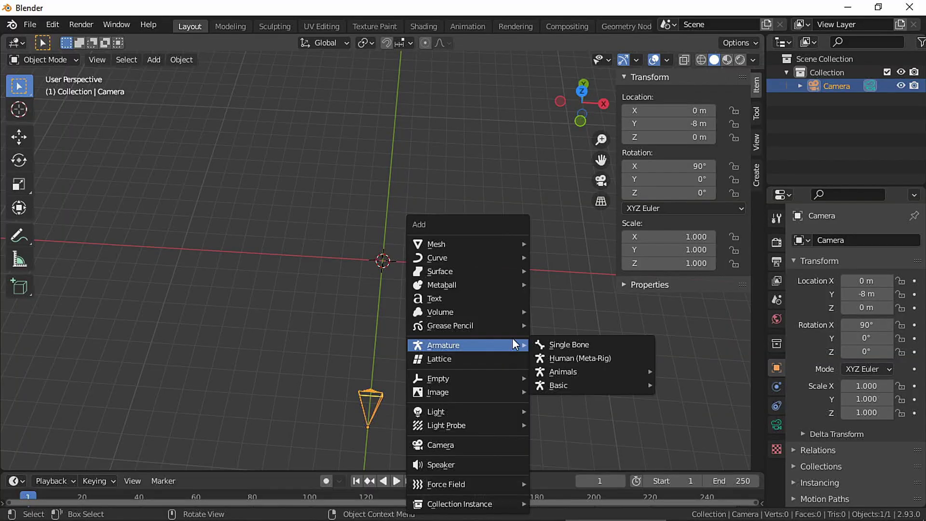
left_click(521, 299)
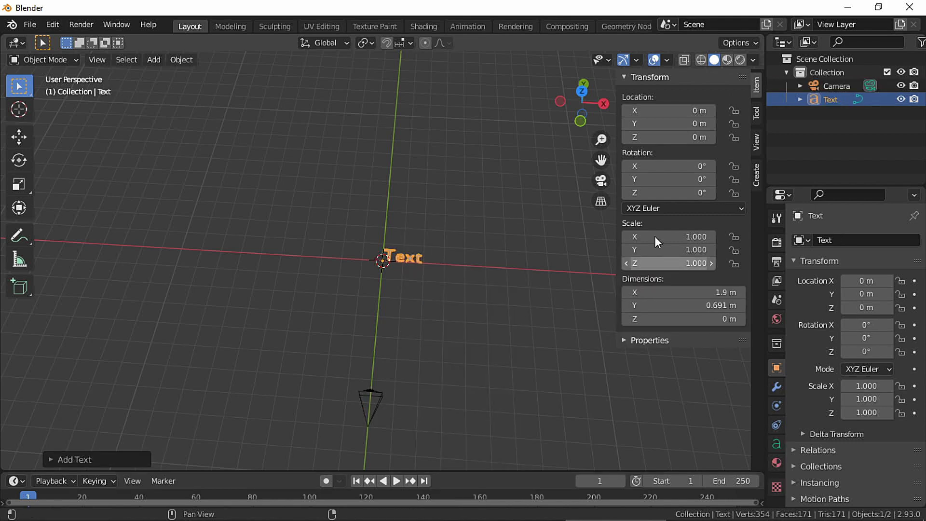
type("90")
key("Return")
middle_click_drag(449, 395, 447, 325)
Replace the placeholder 'Text' with the capitalised words 'MOTION GRAPHICS'.
key("Tab")
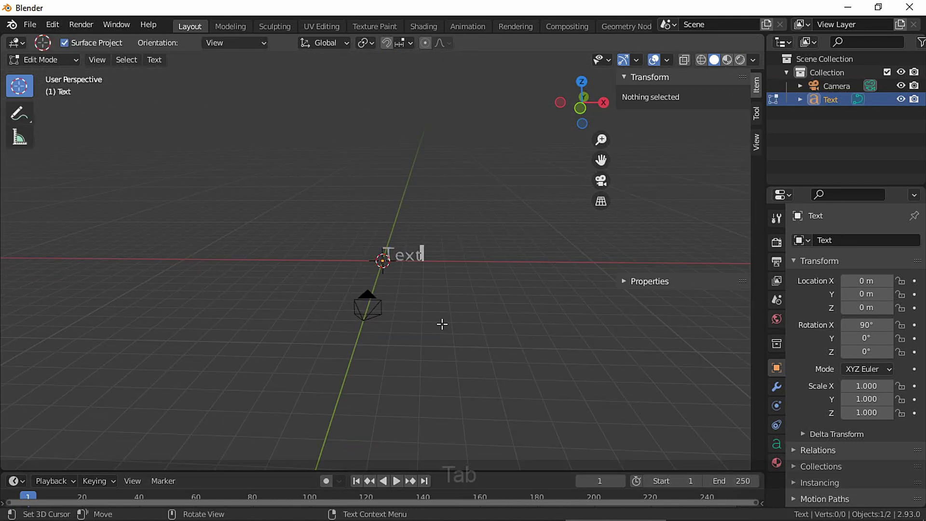
key("BackSpace")
key("BackSpace")
key("BackSpace")
key("BackSpace")
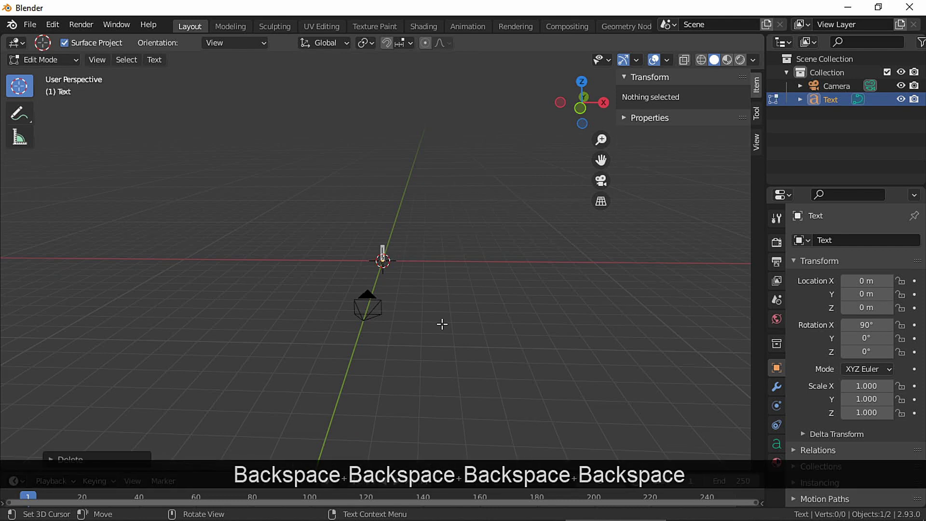
key("Caps_Lock")
type("MOTION GRAPHICS")
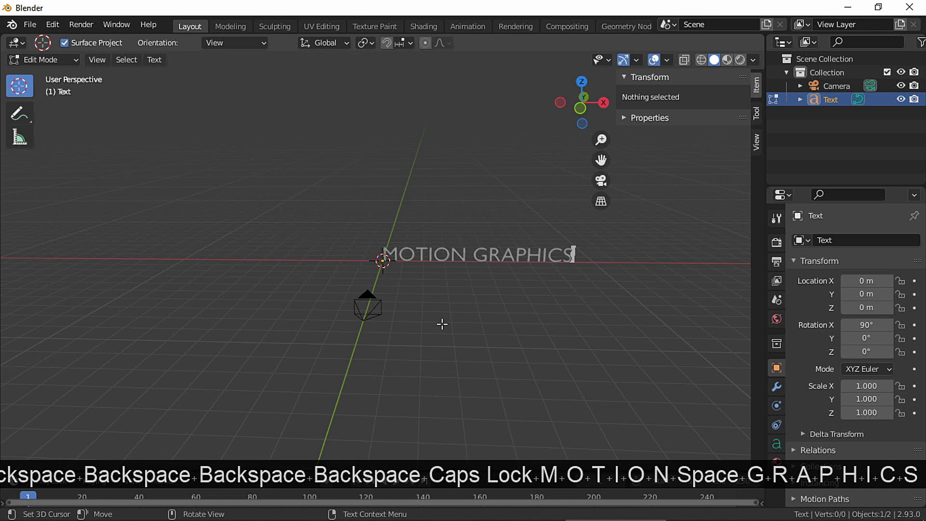
key("Caps_Lock")
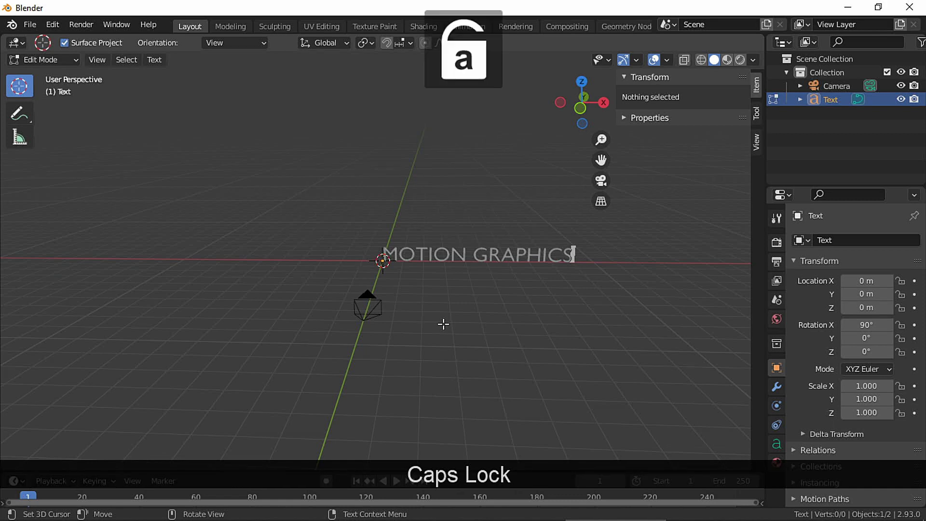
Load a new regular font file for the text in its font settings.
left_click(777, 443)
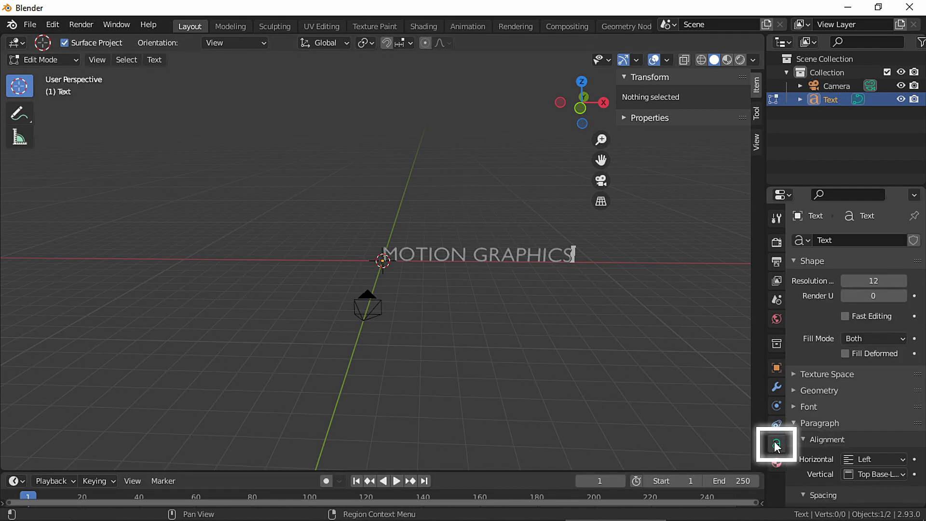
scroll(804, 327, "down", 5)
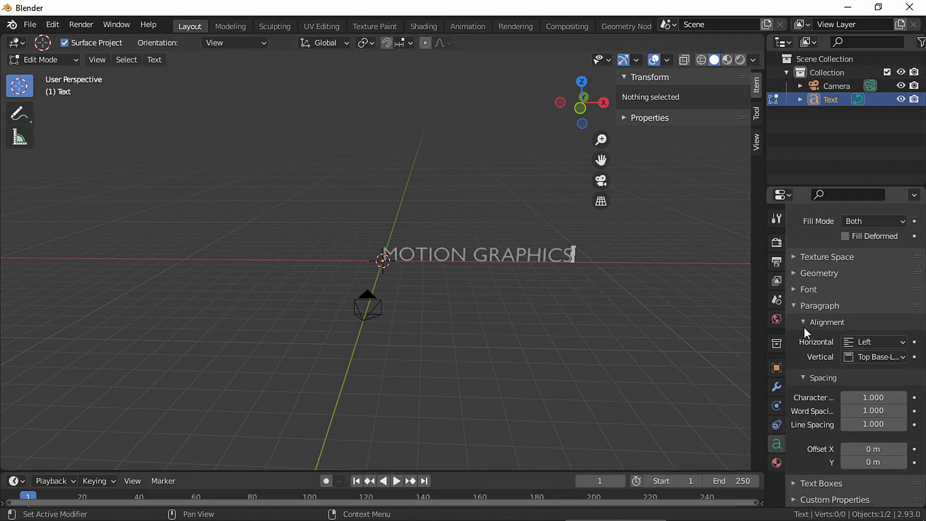
left_click(813, 291)
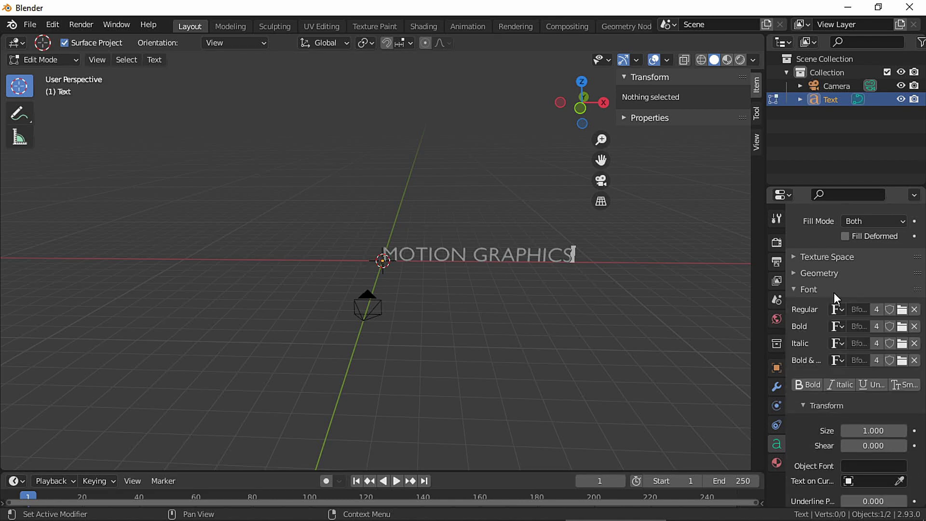
left_click(903, 314)
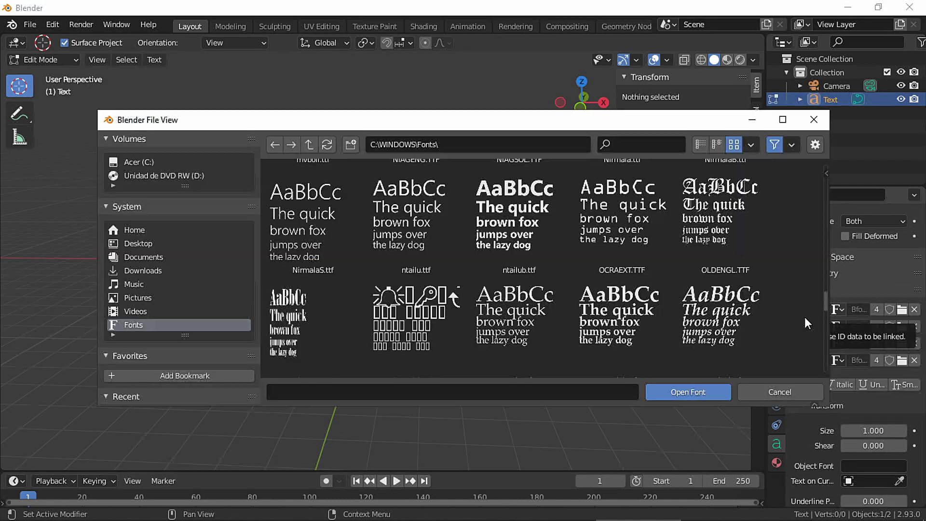
double_click(520, 210)
View through the camera, slide the text left, and set its origin to geometry.
left_click(600, 180)
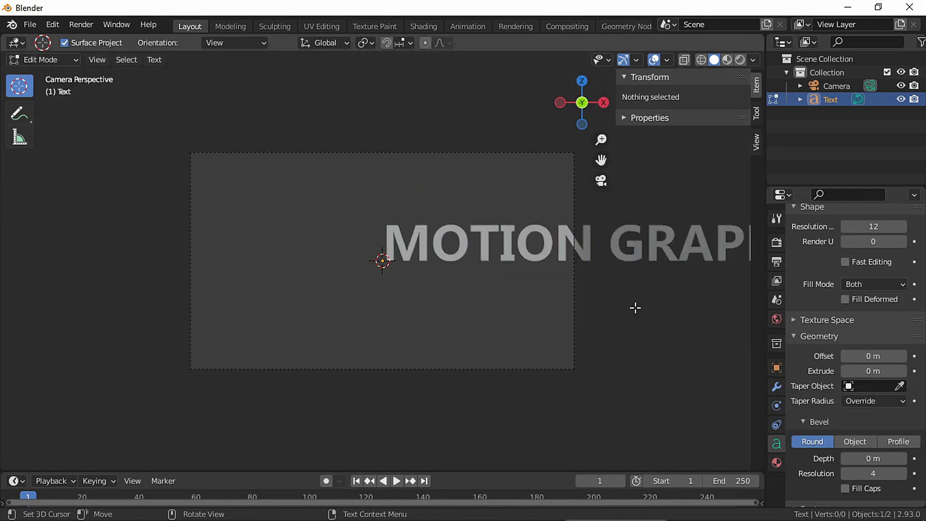
key("Tab")
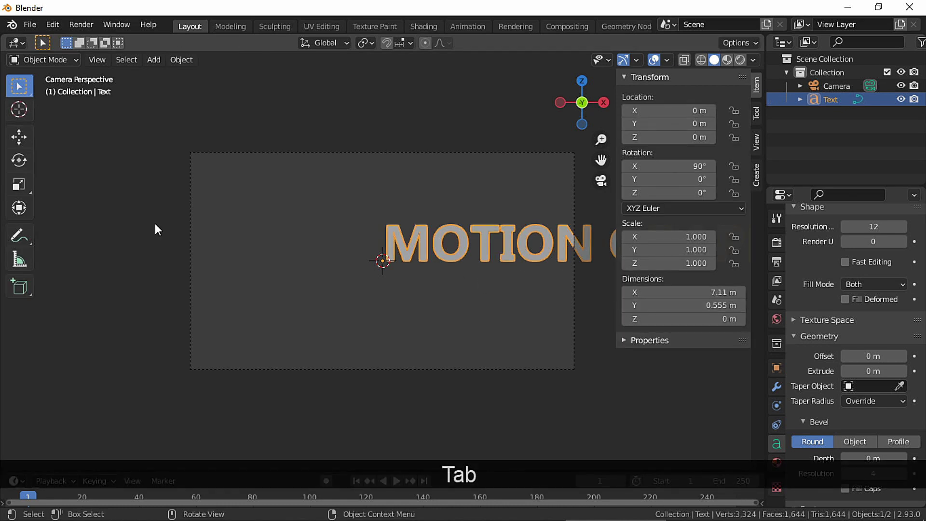
left_click(20, 136)
left_click_drag(433, 259, 186, 259)
left_click(183, 63)
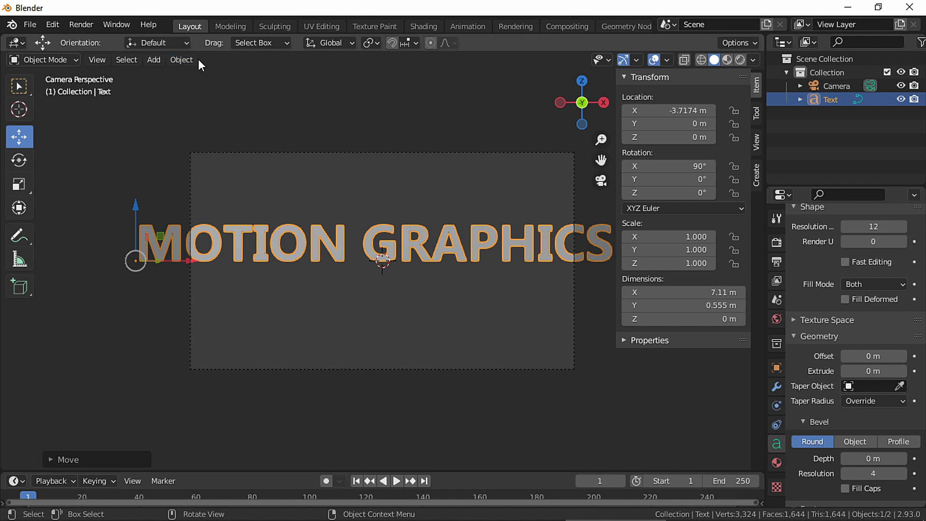
mouse_move(235, 91)
left_click(332, 99)
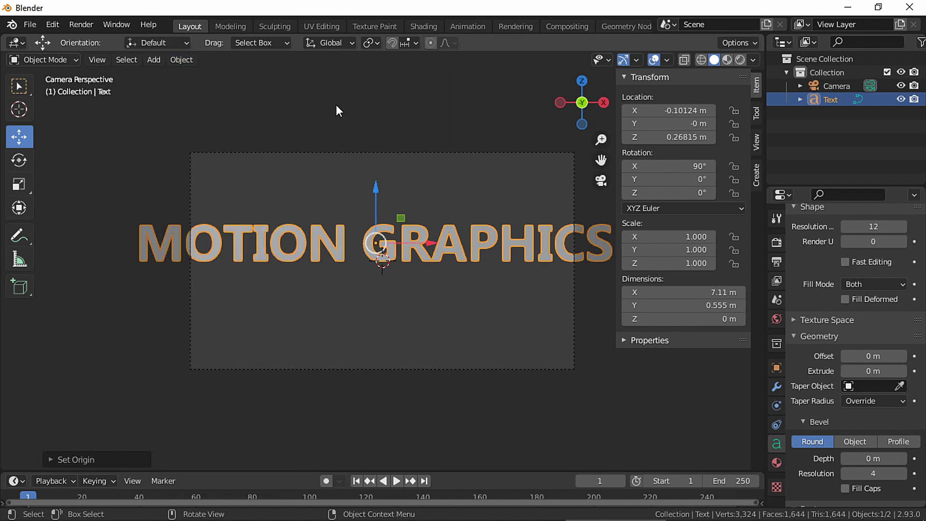
Tilt the text to 45° Y rotation and shrink its font size to 0.420.
left_click_drag(672, 179, 704, 179)
left_click(685, 179)
type("45")
key("Return")
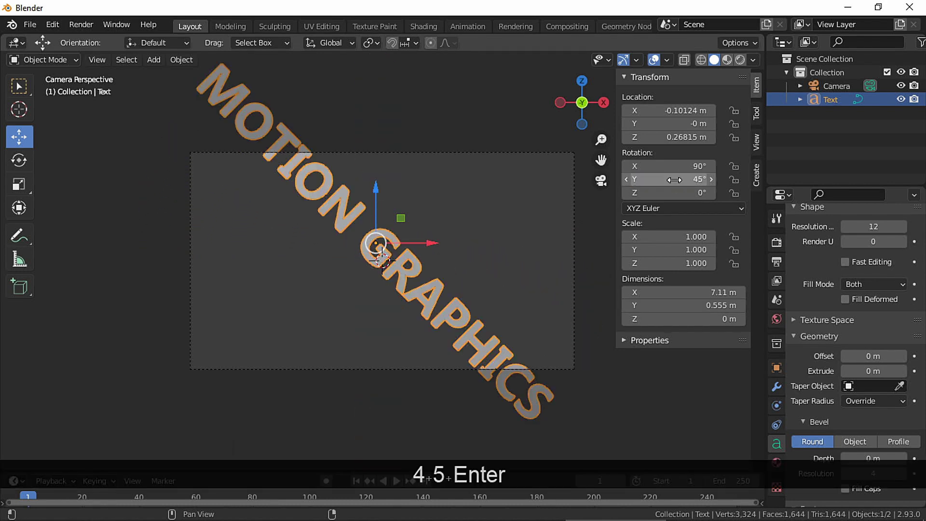
scroll(801, 383, "down", 5)
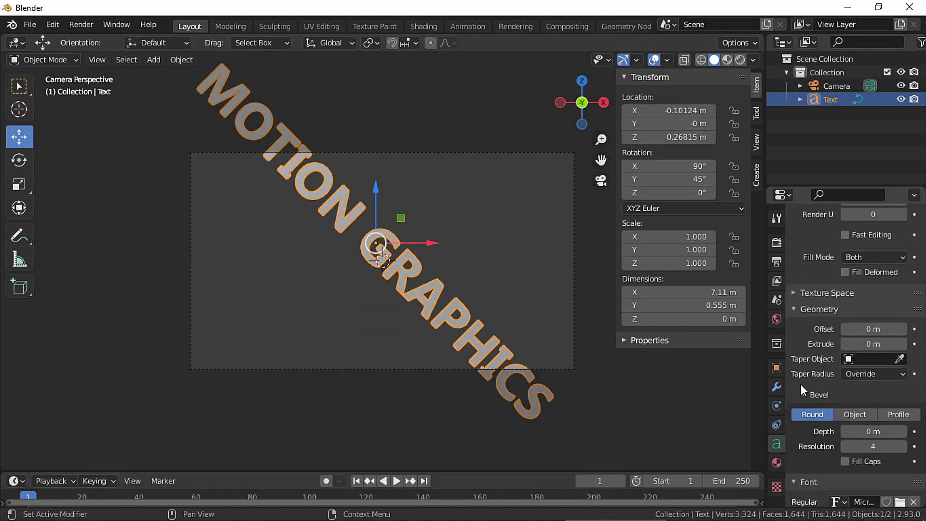
scroll(802, 383, "down", 5)
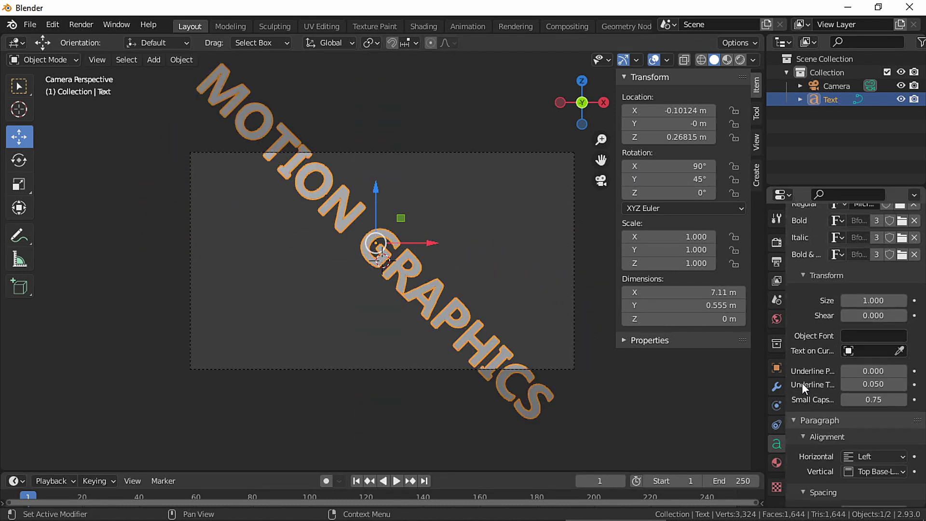
left_click_drag(819, 300, 764, 300)
Recentre the origin on the smaller text and move it into the camera frame's centre.
left_click(182, 59)
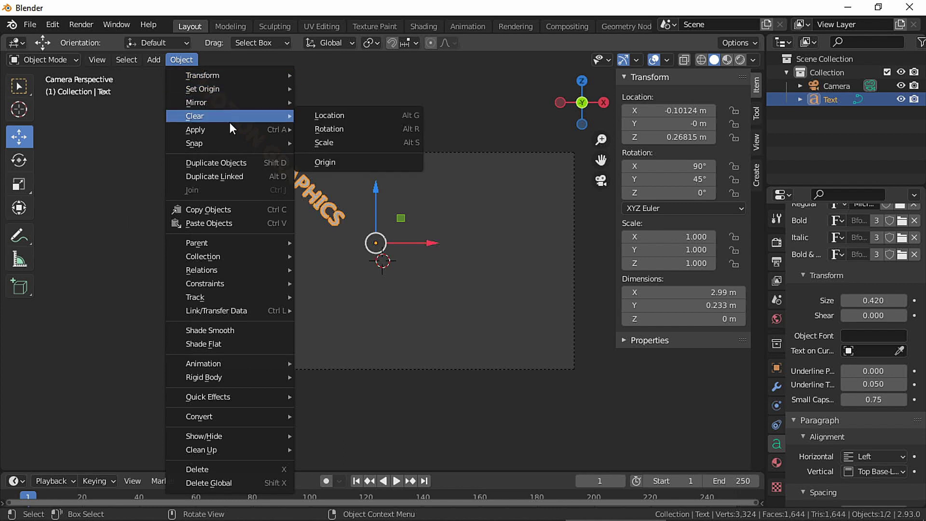
mouse_move(241, 89)
left_click(341, 102)
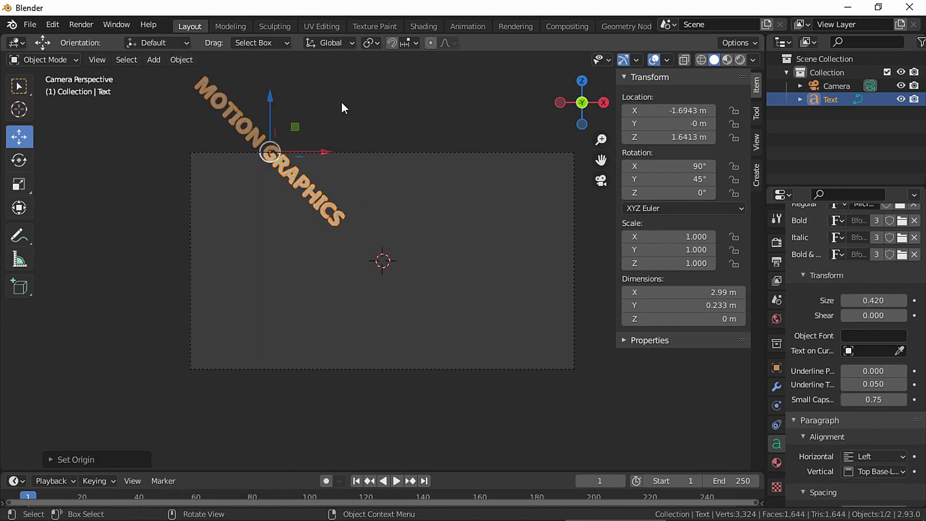
left_click_drag(272, 97, 265, 210)
left_click_drag(356, 238, 450, 237)
left_click(450, 237)
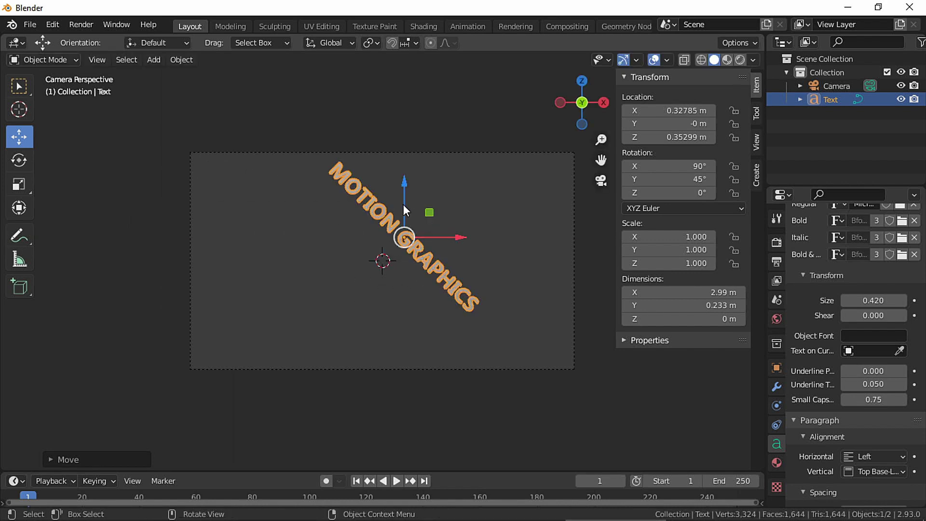
Paste two more copies of 'MOTION GRAPHICS' so the line repeats three times.
key("Tab")
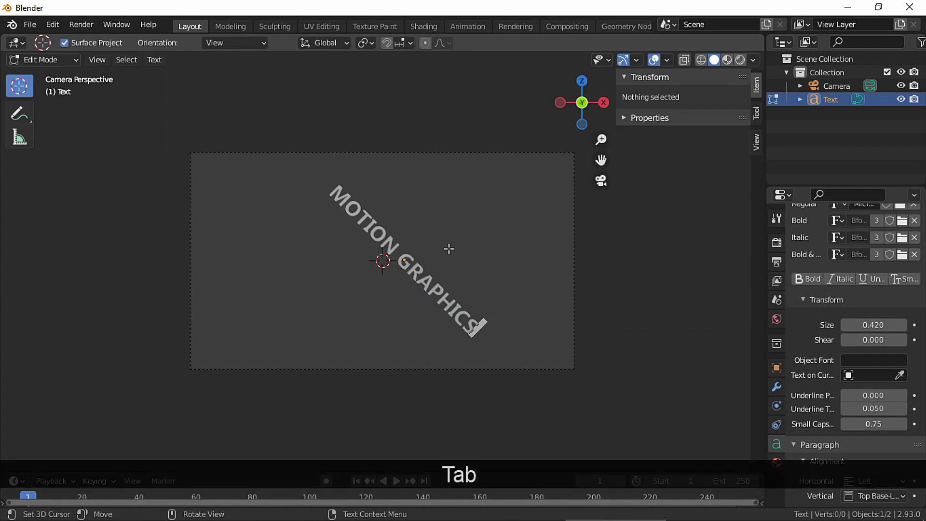
key("shift+Left")
key("shift+Left")
key("shift+Left")
key("shift+Left")
key("shift+Left")
key("shift+Left")
key("shift+Left")
key("shift+Left")
key("shift+Left")
key("shift+Left")
key("shift+Left")
key("shift+Left")
key("shift+Left")
key("shift+Left")
key("shift+Left")
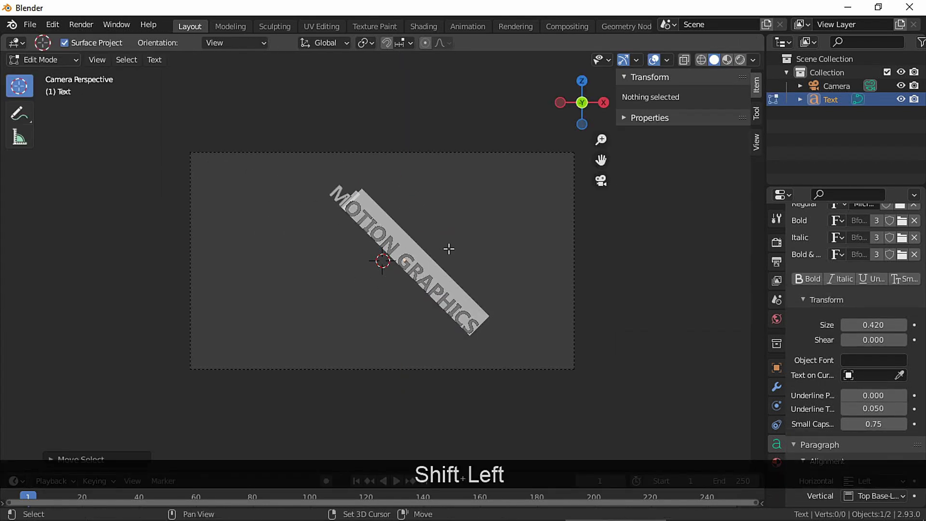
key("ctrl+c")
key("End")
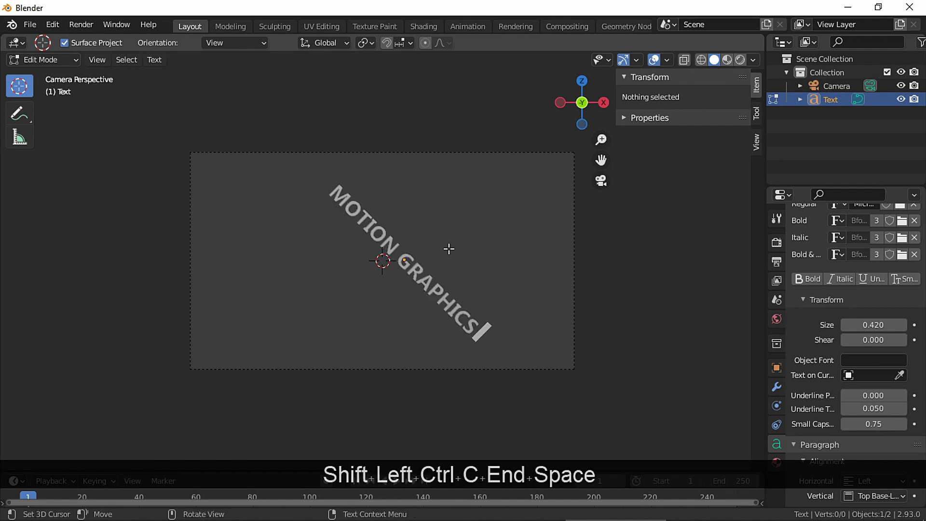
key("ctrl+v")
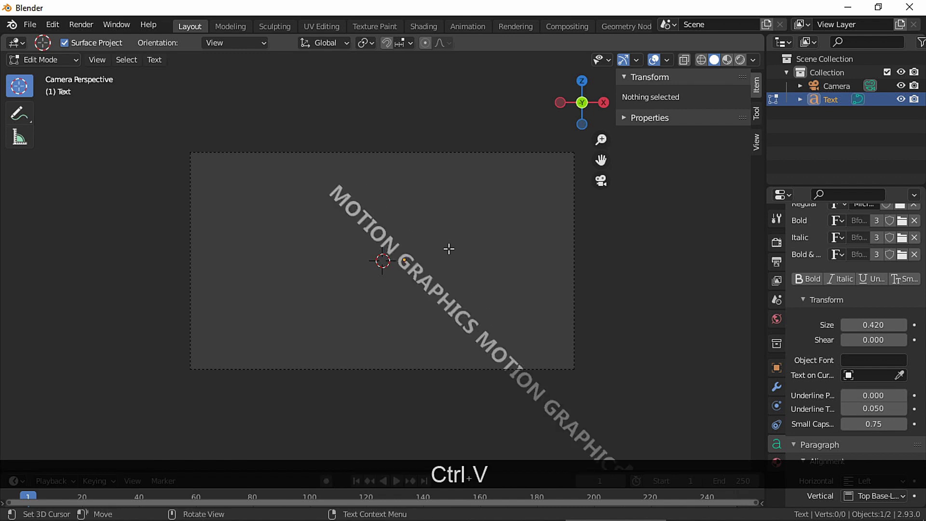
key("Left")
key("Left")
key("Left")
key("Left")
key("Left")
key("Left")
key("Left")
key("Left")
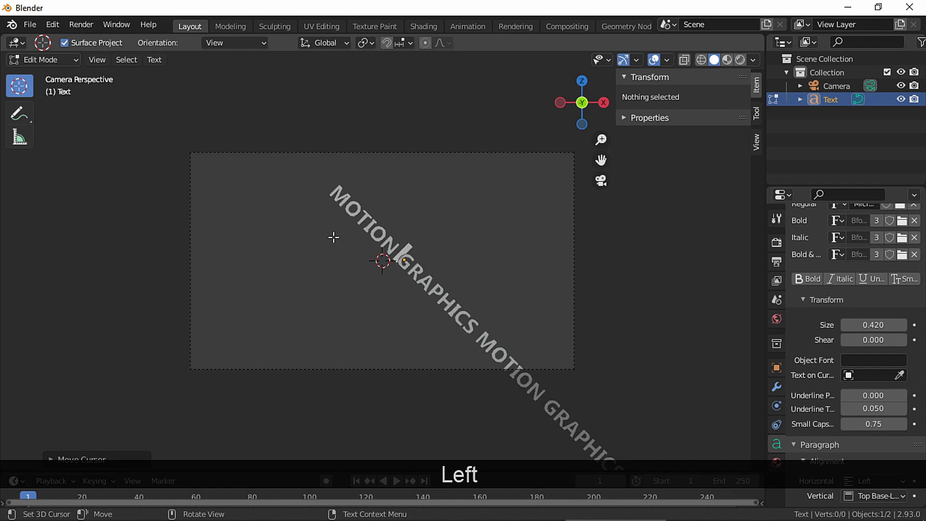
key("ctrl+v")
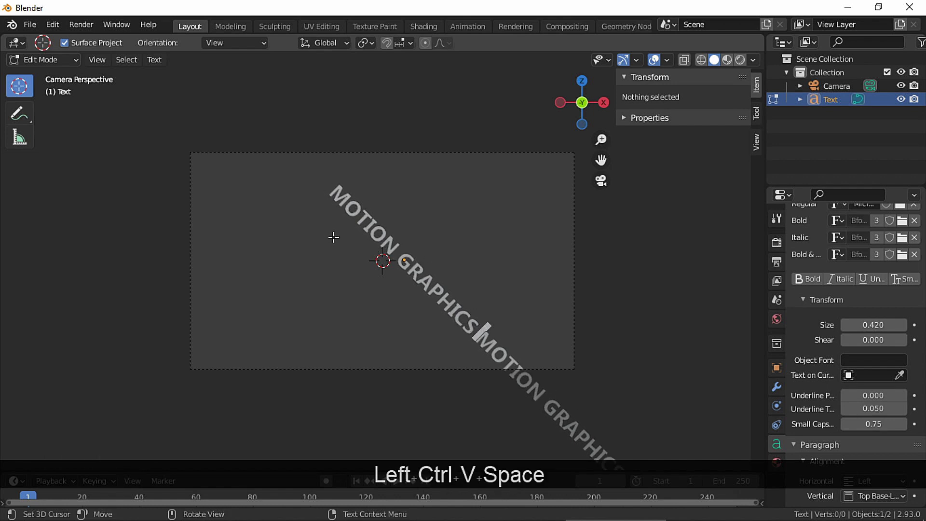
key("Tab")
Set the origin to geometry, then raise the text and slide it left.
left_click(182, 59)
mouse_move(289, 89)
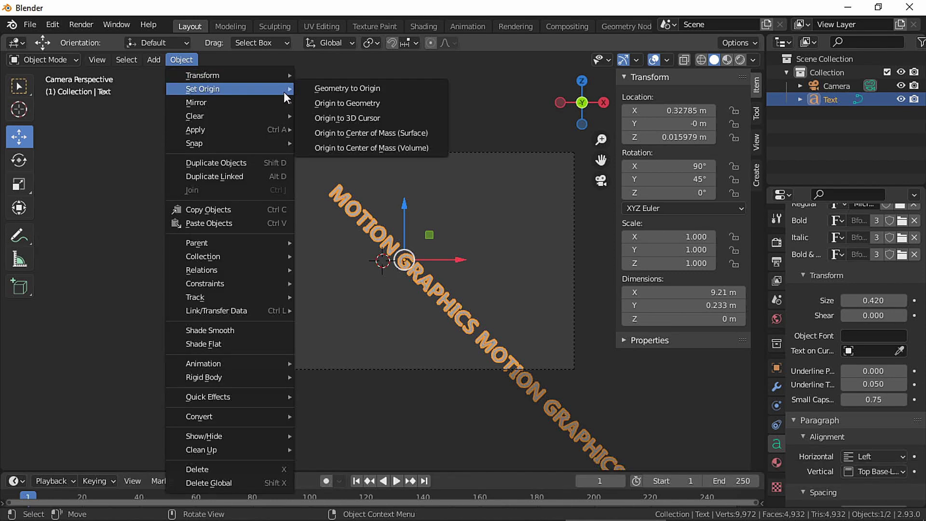
left_click(415, 104)
left_click_drag(549, 362, 551, 291)
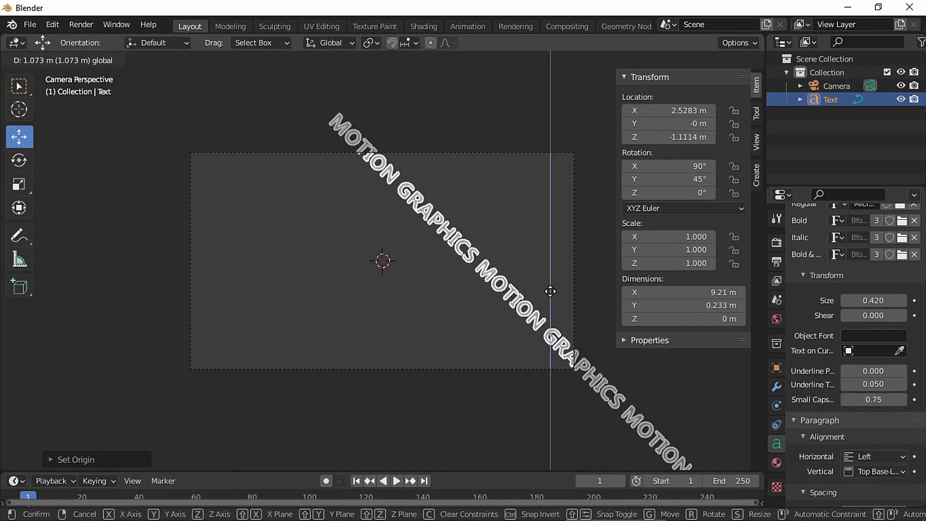
left_click_drag(583, 334, 461, 333)
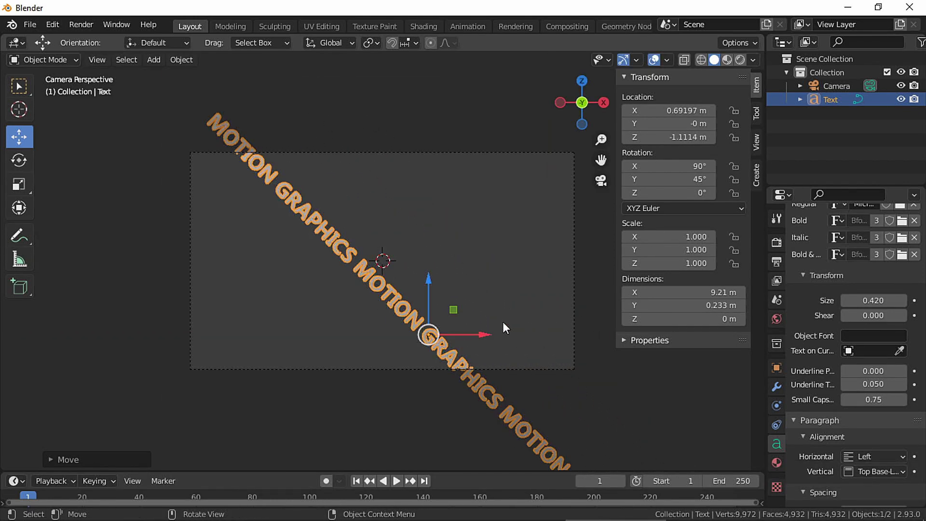
Reduce the text's Y rotation to about 29° and fine-tune its height.
left_click_drag(684, 179, 632, 179)
left_click_drag(429, 292, 429, 240)
left_click_drag(675, 179, 685, 179)
left_click_drag(428, 241, 428, 250)
left_click_drag(689, 179, 681, 179)
scroll(500, 295, "up", 2)
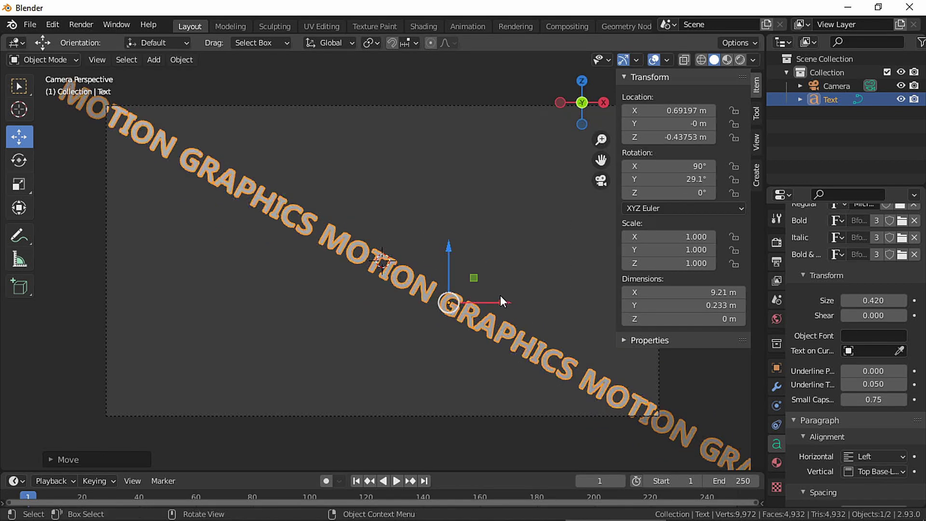
key("n")
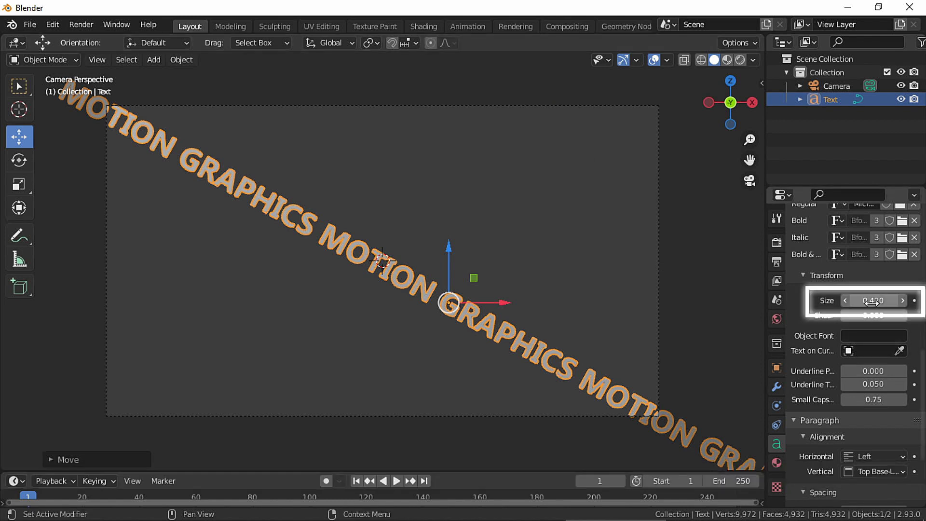
Enlarge the text to size 0.450, reposition it, and set character spacing to 1.100.
left_click_drag(873, 299, 887, 299)
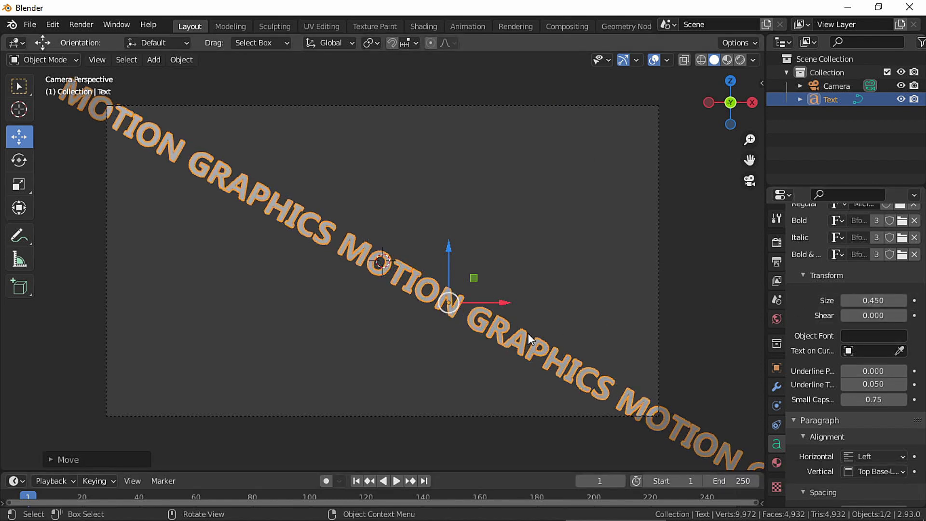
left_click_drag(499, 305, 474, 303)
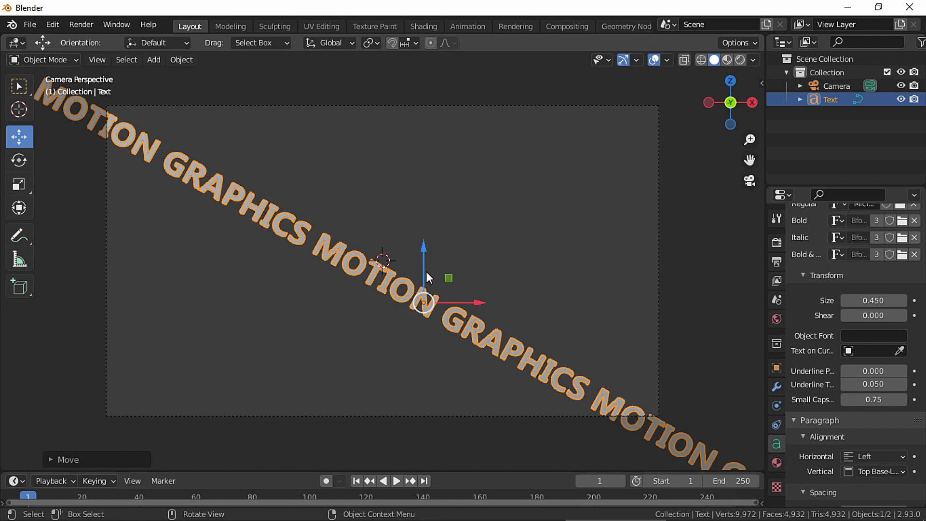
left_click_drag(426, 276, 424, 259)
scroll(666, 249, "down", 3)
scroll(666, 249, "up", 1)
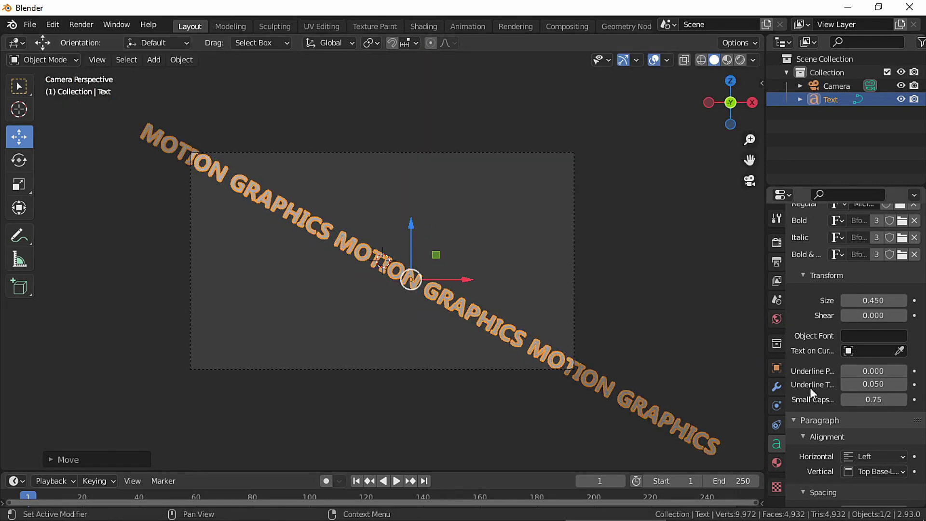
scroll(809, 386, "down", 6)
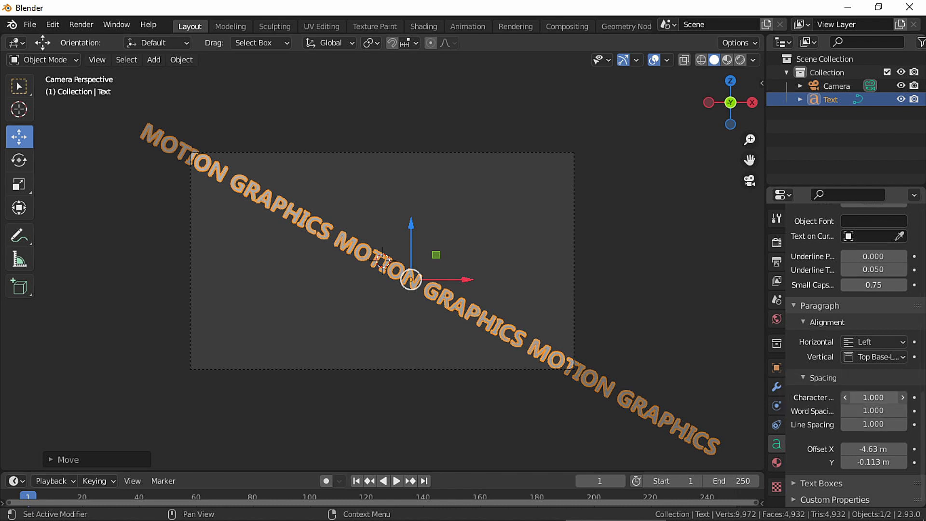
left_click_drag(868, 397, 882, 397)
Copy the MOTION GRAPHICS line and paste it onto several new lines below.
key("Tab")
scroll(537, 368, "down", 3)
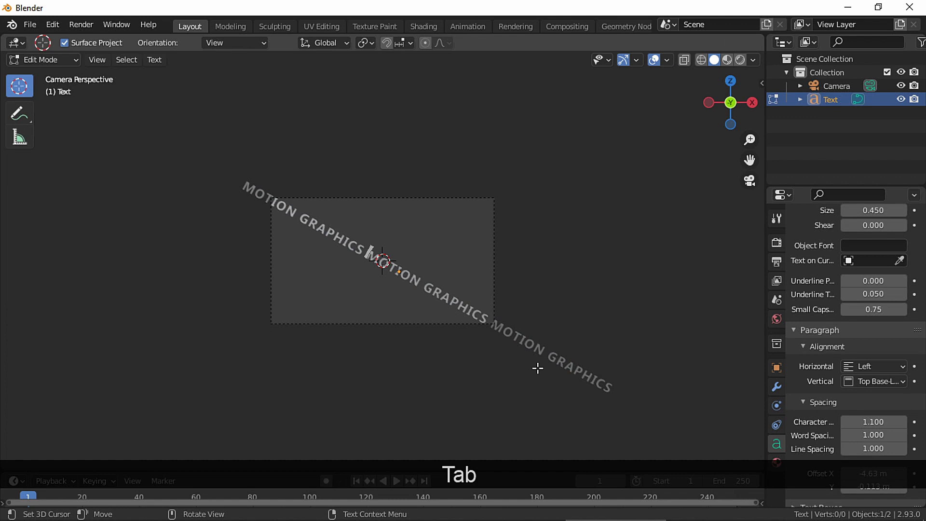
key("Home")
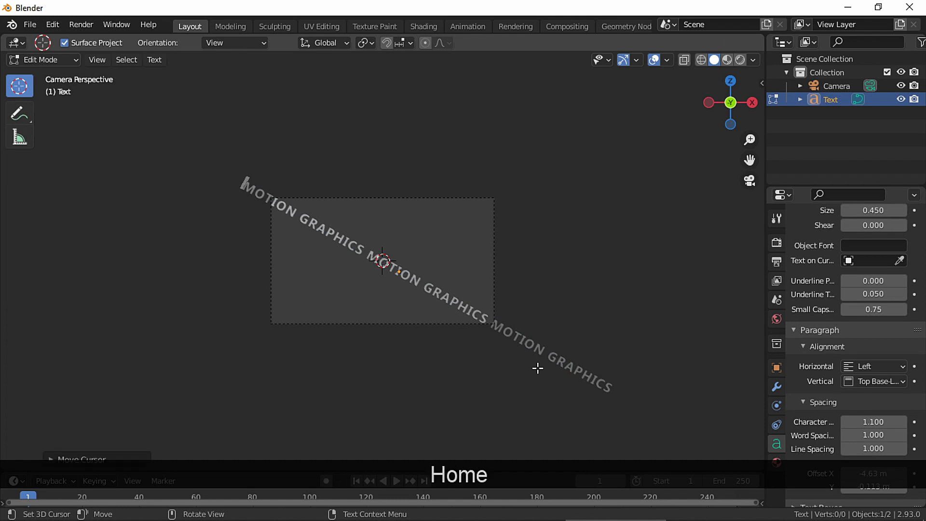
key("shift+End")
key("ctrl+c")
key("Return")
key("ctrl+v")
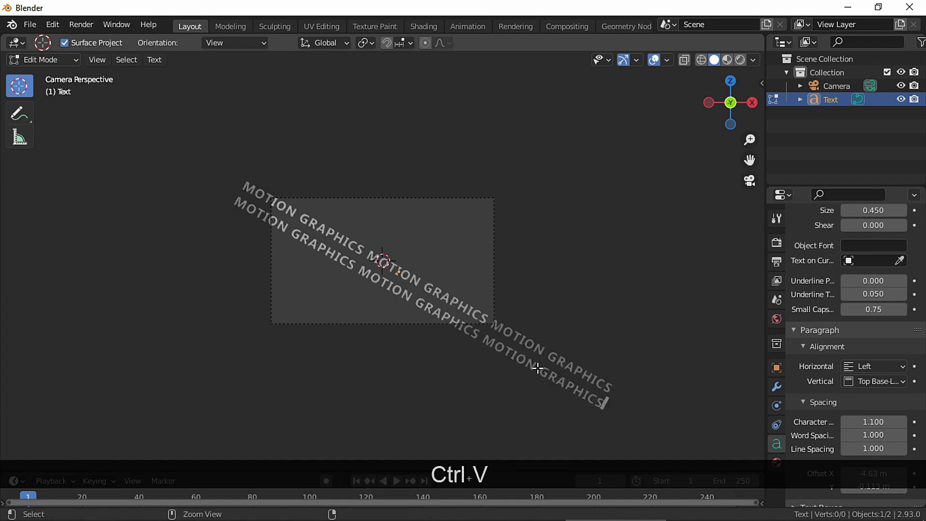
key("Return")
key("ctrl+v")
key("Return")
key("ctrl+v")
key("Return")
key("ctrl+v")
key("Return")
key("ctrl+v")
key("Return")
key("ctrl+v")
key("ctrl+v")
key("Return")
key("ctrl+v")
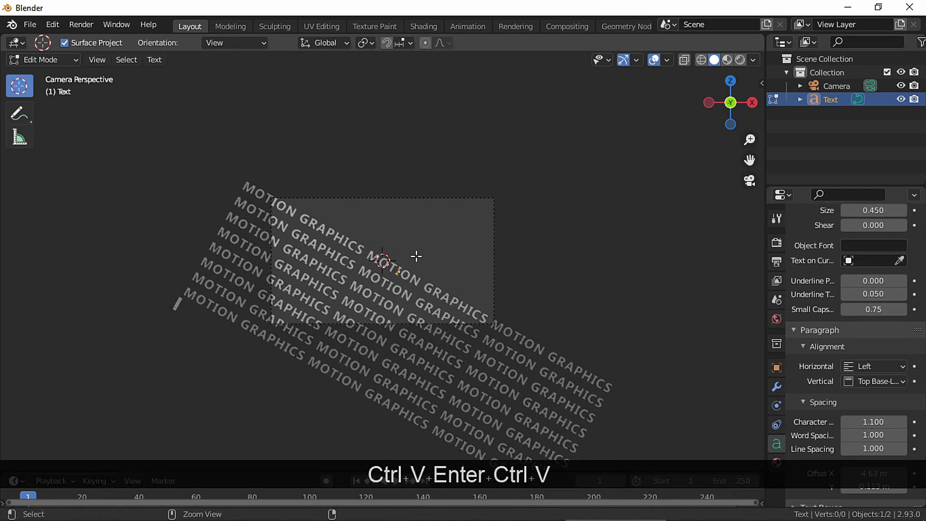
key("Return")
key("ctrl+v")
Reposition the stacked text block to fill the frame and set its size to 0.530.
key("Tab")
left_click_drag(413, 212, 424, 132)
left_click_drag(449, 183, 464, 232)
scroll(464, 236, "up", 4)
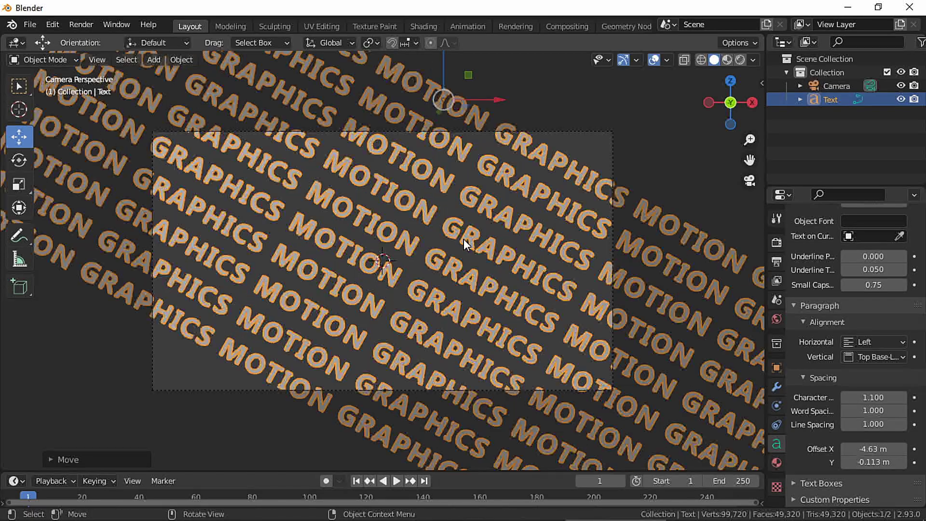
scroll(830, 393, "up", 6)
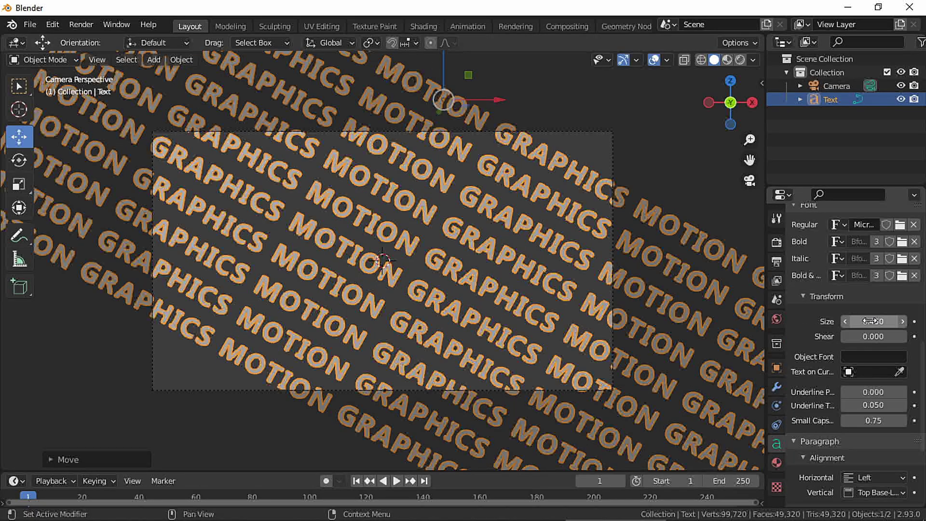
left_click_drag(872, 321, 885, 322)
scroll(523, 246, "down", 3)
left_click_drag(461, 162, 446, 161)
left_click_drag(406, 134, 420, 99)
scroll(543, 304, "up", 2)
Switch the text's regular font to Gadugi, previewing with overlays hidden.
left_click(653, 59)
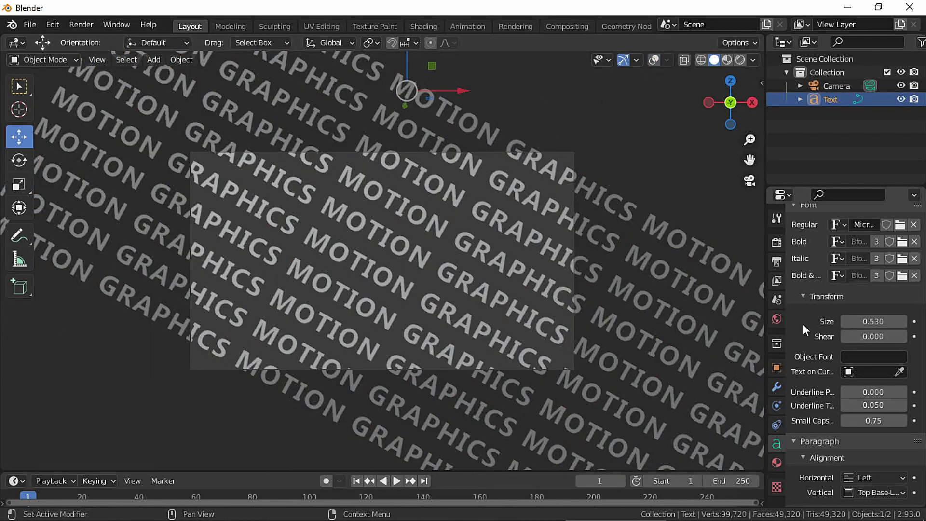
left_click(900, 224)
double_click(608, 224)
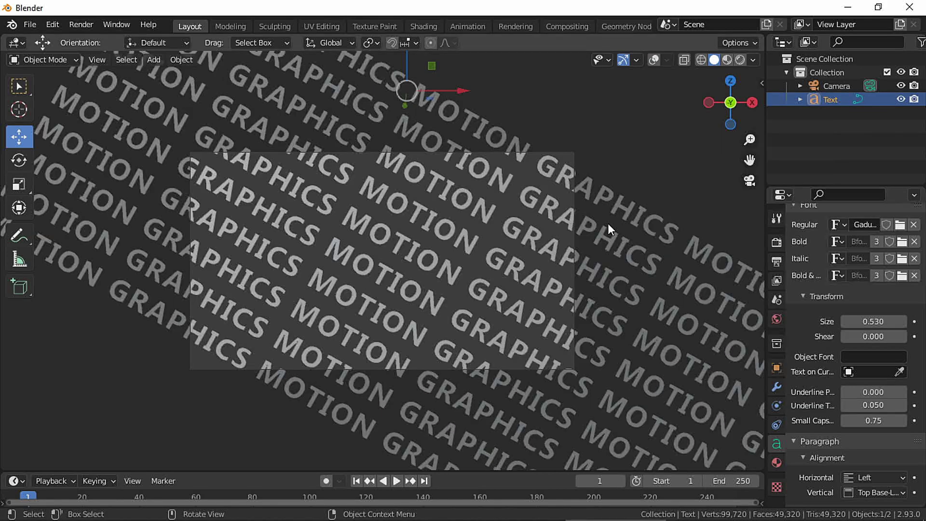
key("Tab")
key("Tab")
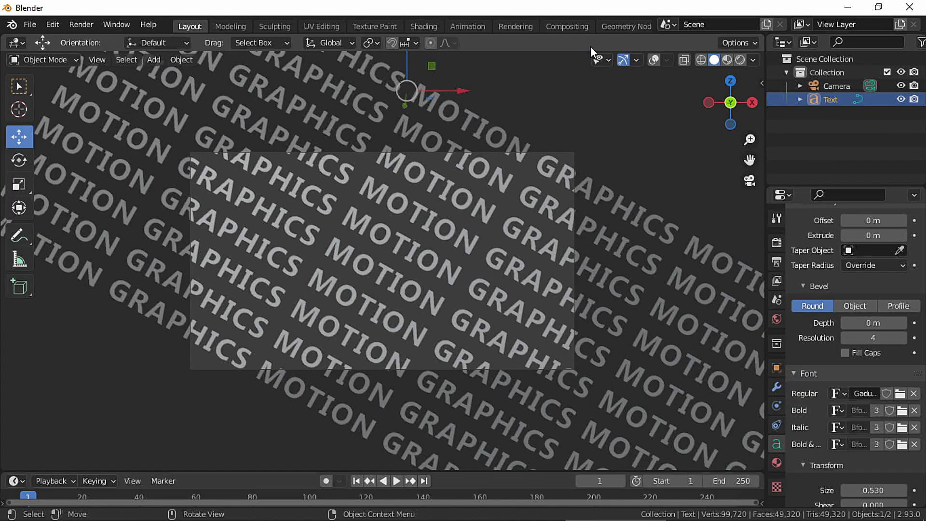
left_click(654, 61)
Duplicate the text in place and hide the Text.001 copy in the outliner.
key("shift+d")
key("Escape")
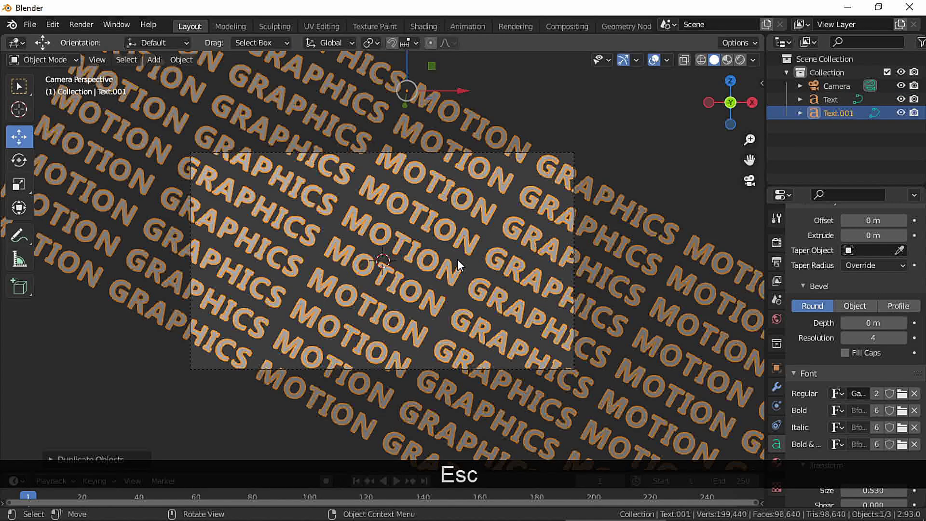
left_click(878, 100)
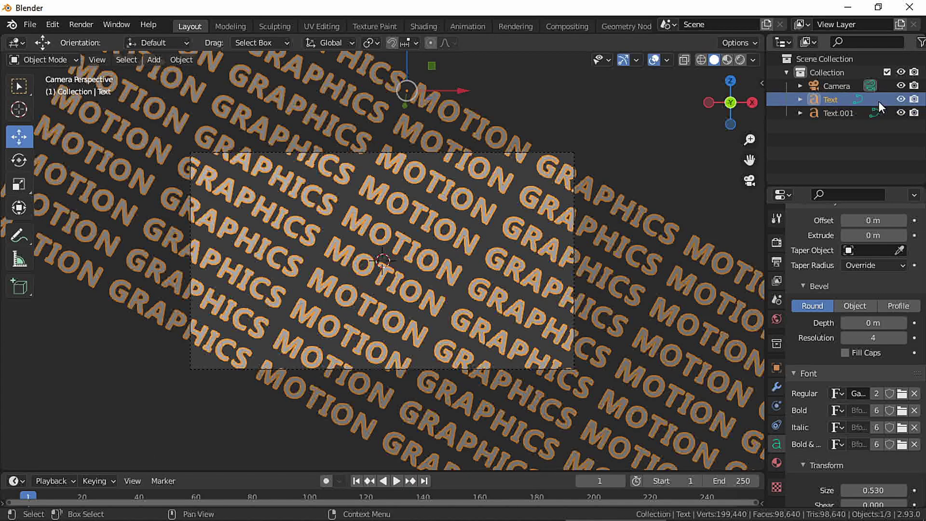
left_click(900, 113)
Delete every other line from the original text, working upward from the bottom.
key("Tab")
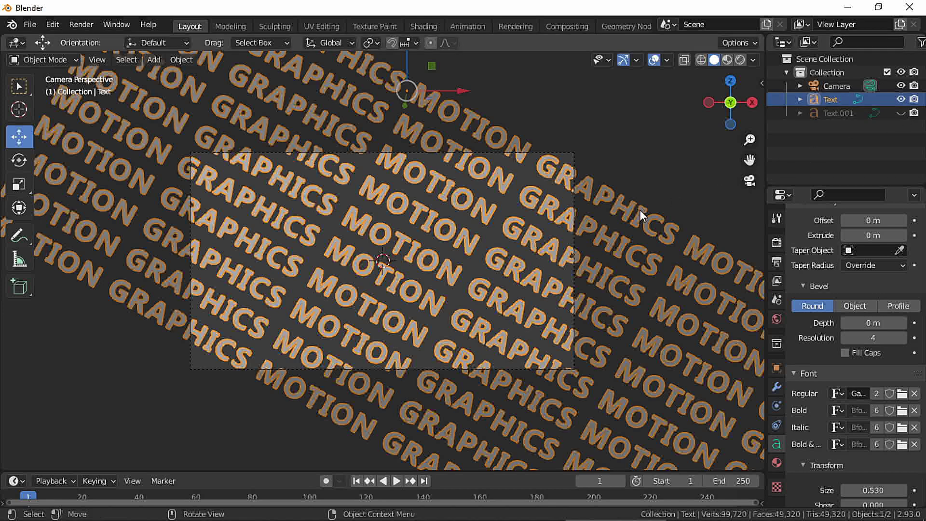
scroll(551, 317, "down", 5)
key("Up")
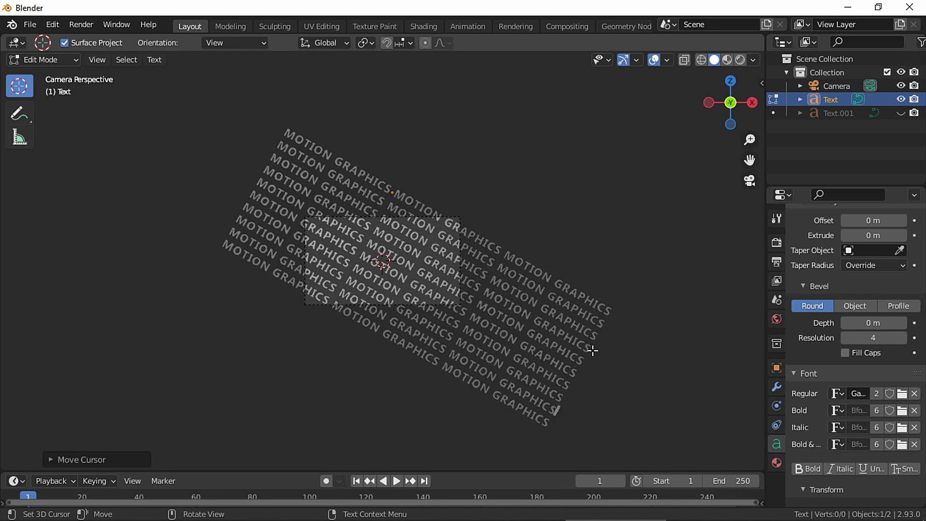
key("shift+Home")
key("BackSpace")
key("Up")
key("Up")
key("shift+End")
key("BackSpace")
key("Up")
key("Up")
key("shift+End")
key("BackSpace")
key("Up")
key("Up")
key("shift+Delete")
key("shift+End")
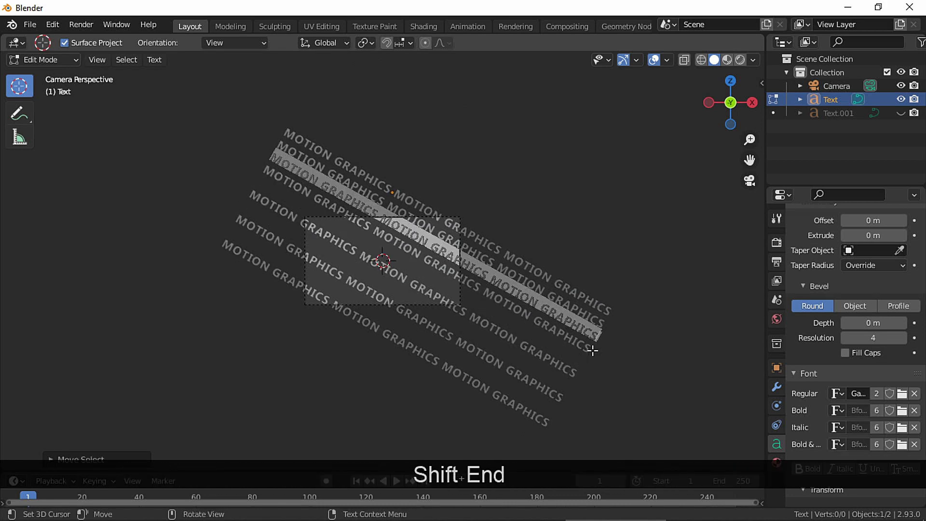
key("BackSpace")
key("Up")
key("Up")
key("shift+Delete")
key("shift+End")
key("BackSpace")
Leave the original's edit mode, unhide Text.001 and make it active.
key("Tab")
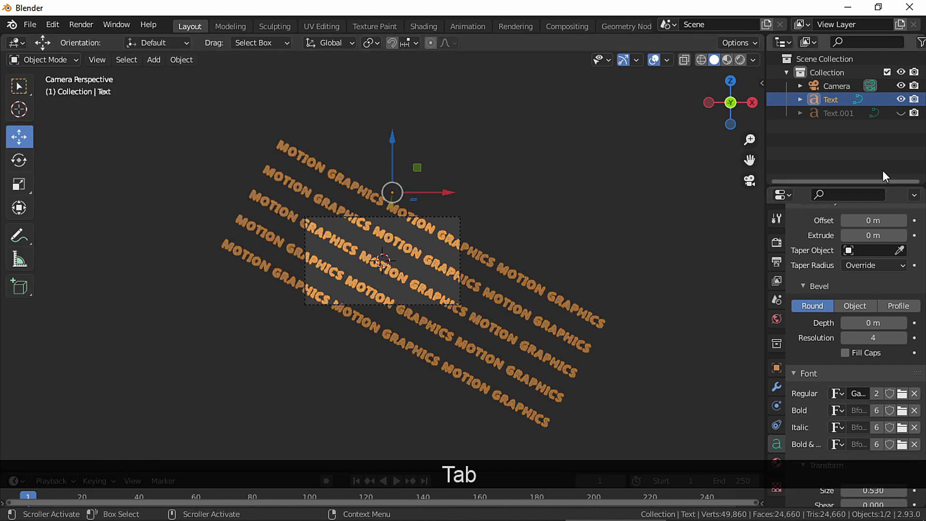
left_click(900, 113)
left_click(841, 112)
Delete the alternate lines from Text.001 so its rows interleave with the original's.
key("Tab")
key("Right")
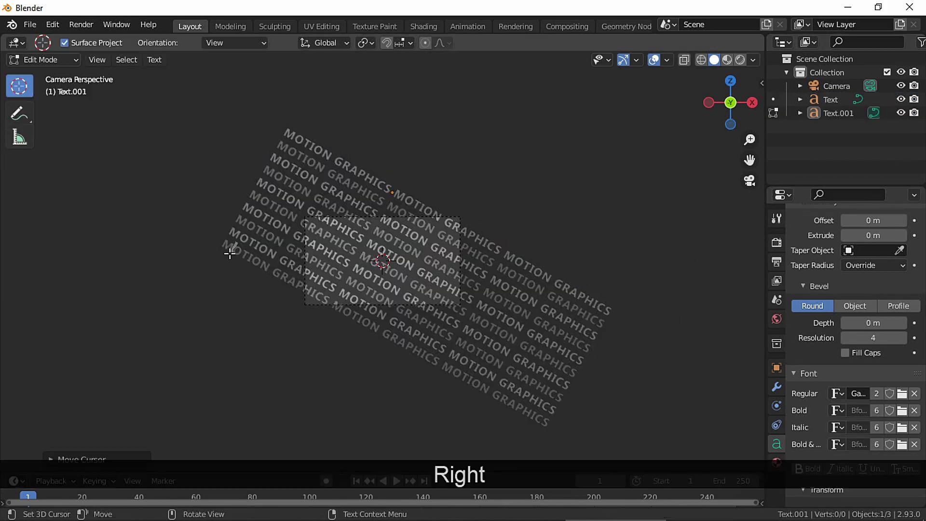
key("Left")
key("shift+End")
key("BackSpace")
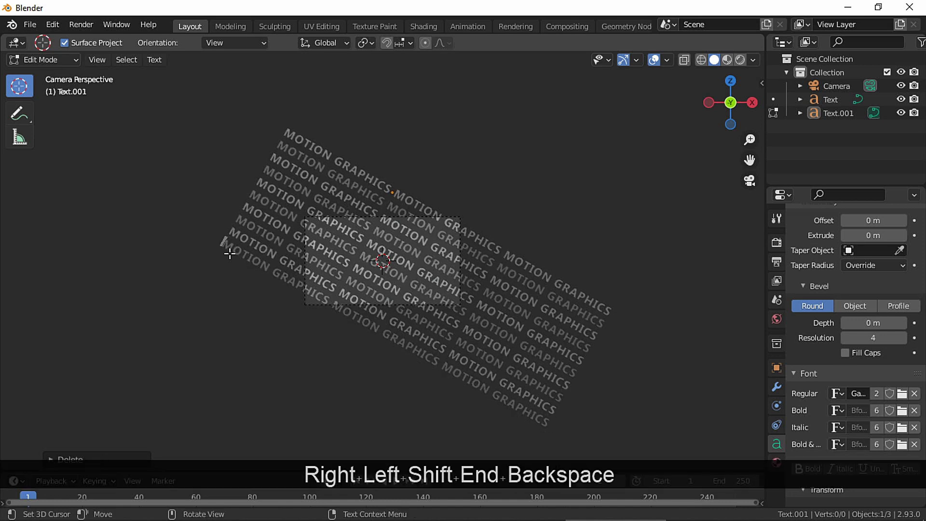
key("Up")
key("Up")
key("shift+End")
key("BackSpace")
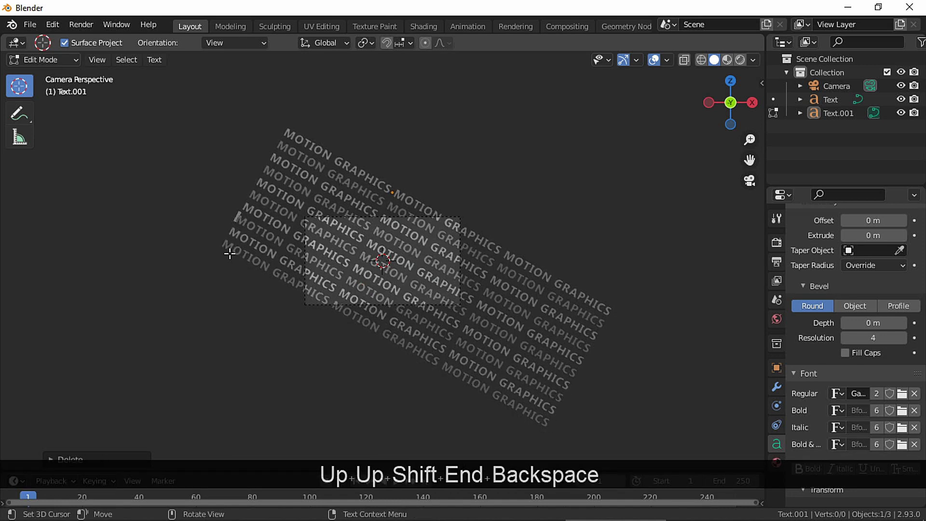
key("Up")
key("Up")
key("shift+End")
key("BackSpace")
key("Up")
key("Up")
key("shift+End")
key("BackSpace")
key("Up")
key("Up")
key("shift+End")
key("BackSpace")
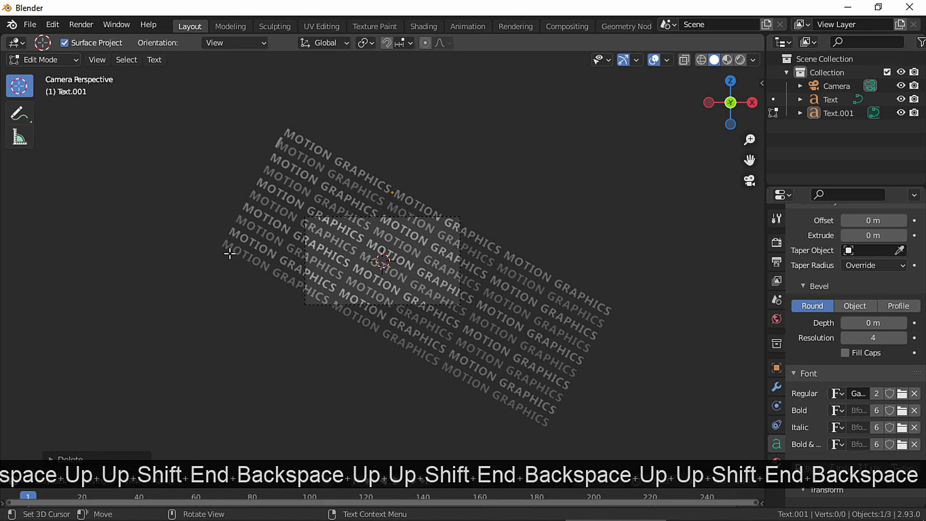
key("Tab")
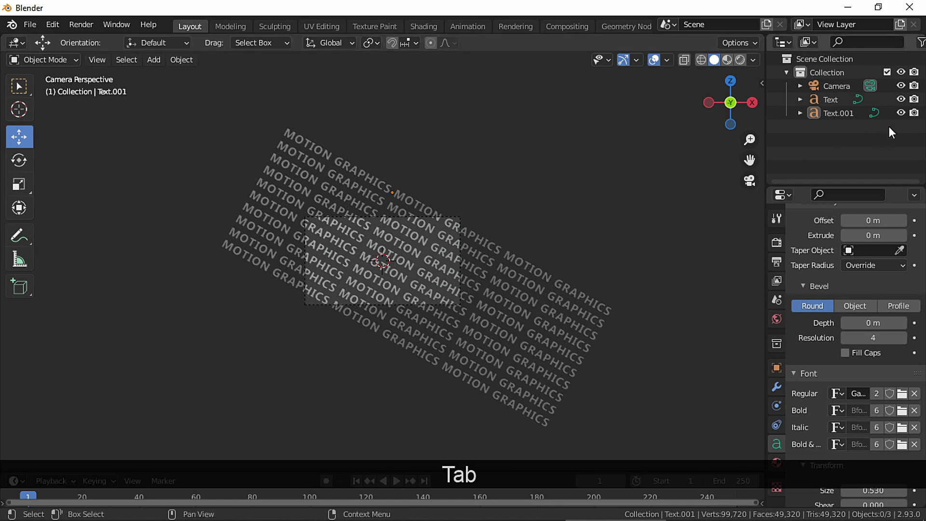
Hide the Text object in the viewport while keeping Text.001 visible.
left_click(899, 113)
left_click(901, 99)
left_click(900, 99)
left_click(900, 99)
left_click(900, 112)
Switch the viewport to Material Preview using Scene Lights and Scene World.
scroll(731, 106, "up", 3)
left_click(727, 59)
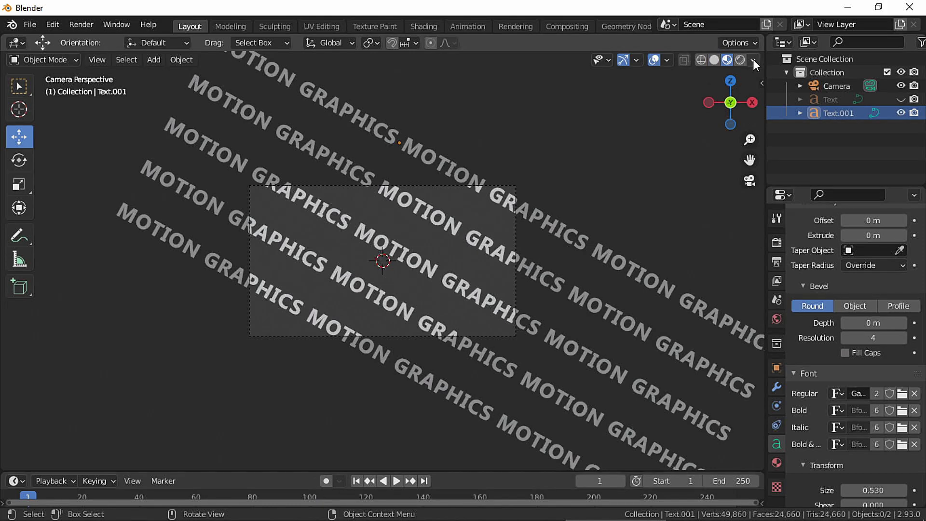
left_click(753, 60)
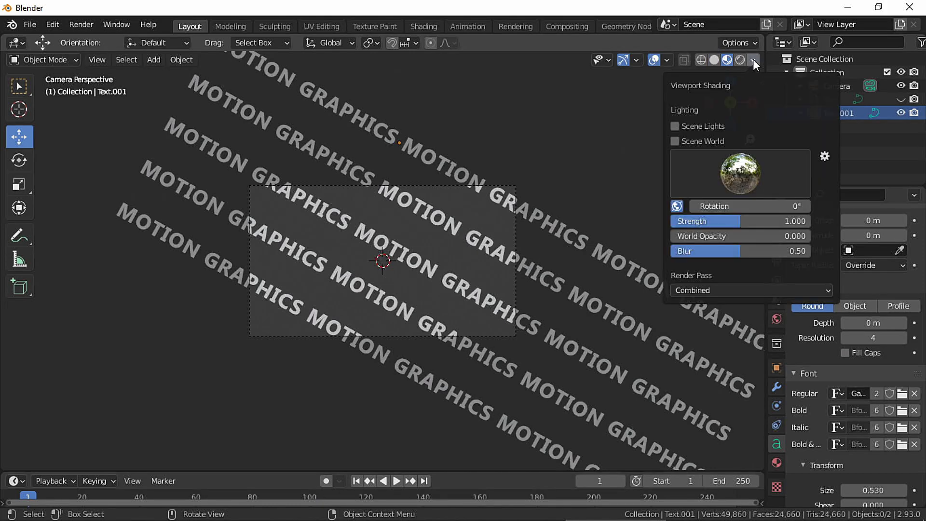
left_click(674, 126)
left_click(675, 141)
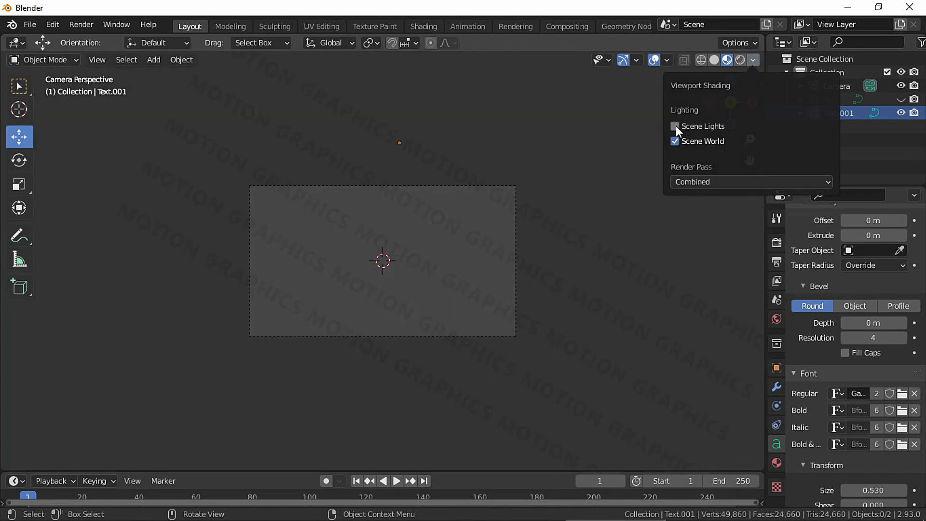
Set the world background colour to hex BDC9DD.
left_click(776, 242)
left_click(776, 319)
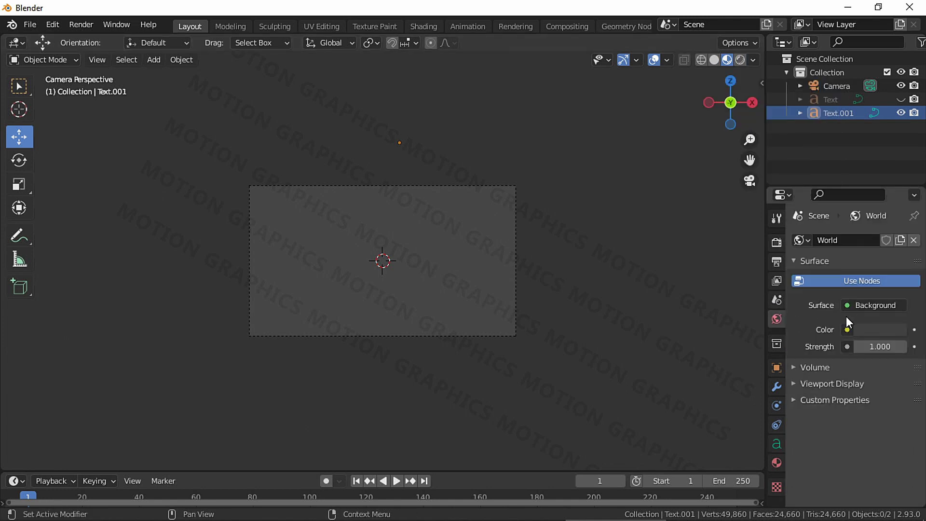
left_click(878, 330)
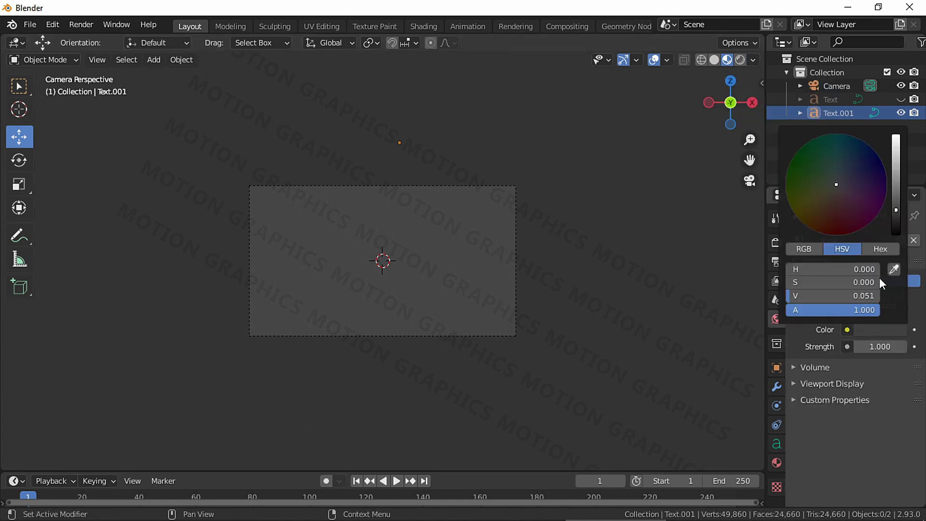
left_click(878, 249)
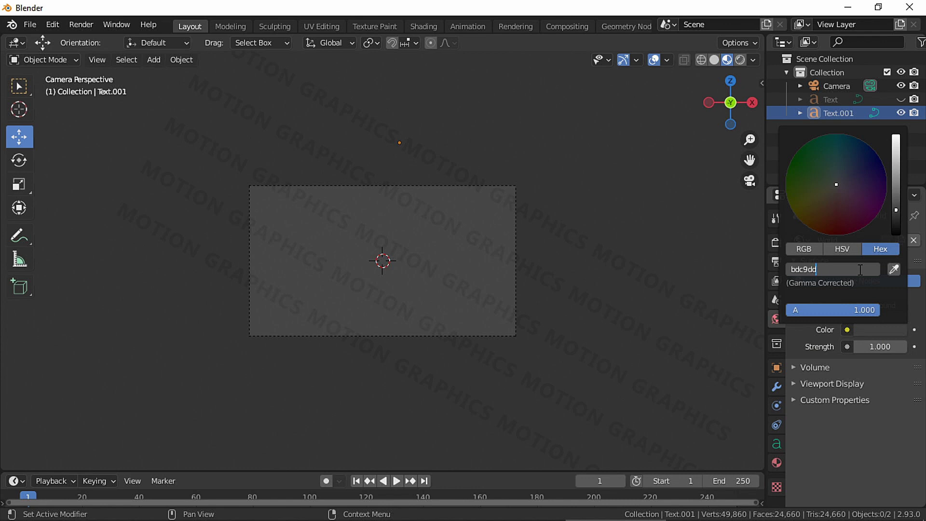
key("Return")
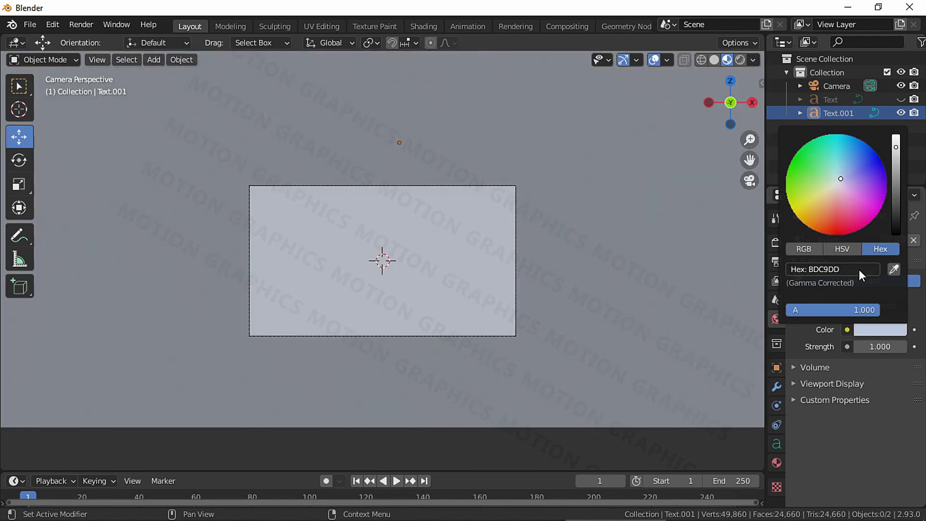
left_click(830, 99)
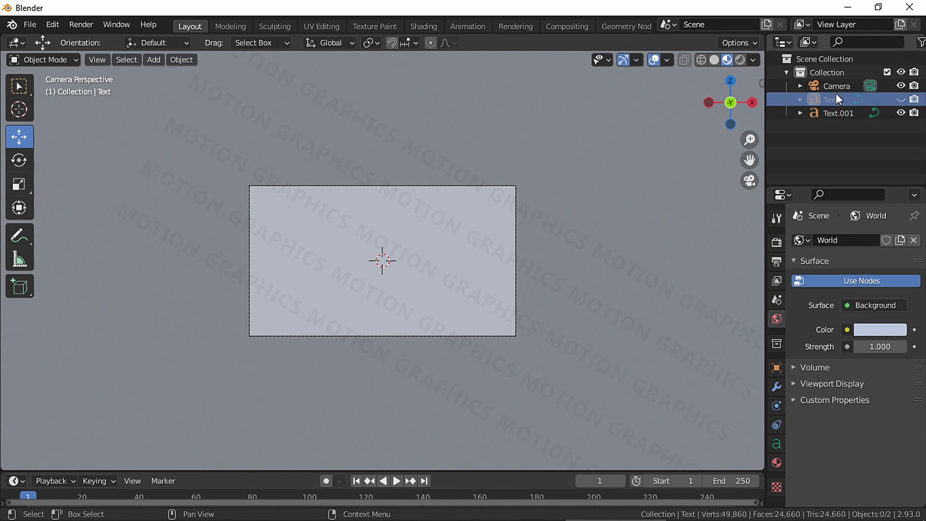
Unhide the Text object and give it a new Emission material.
left_click(900, 99)
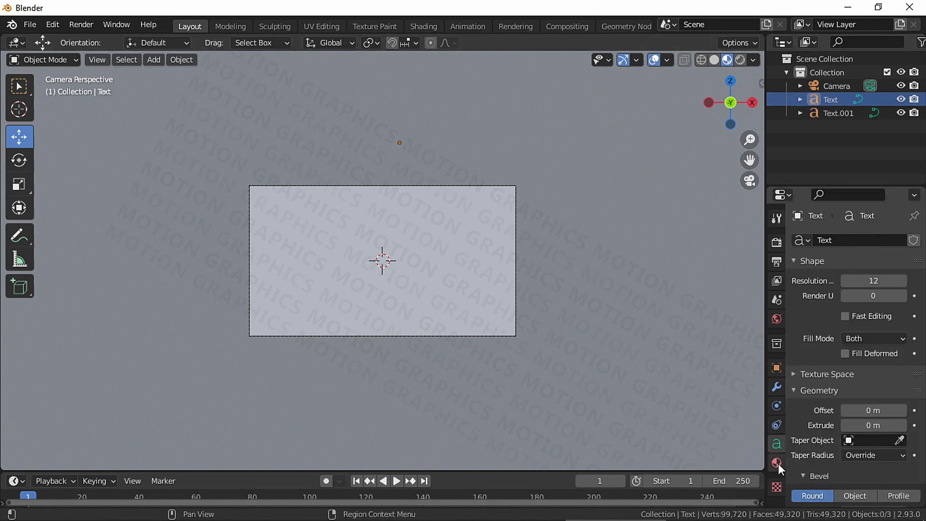
left_click(776, 463)
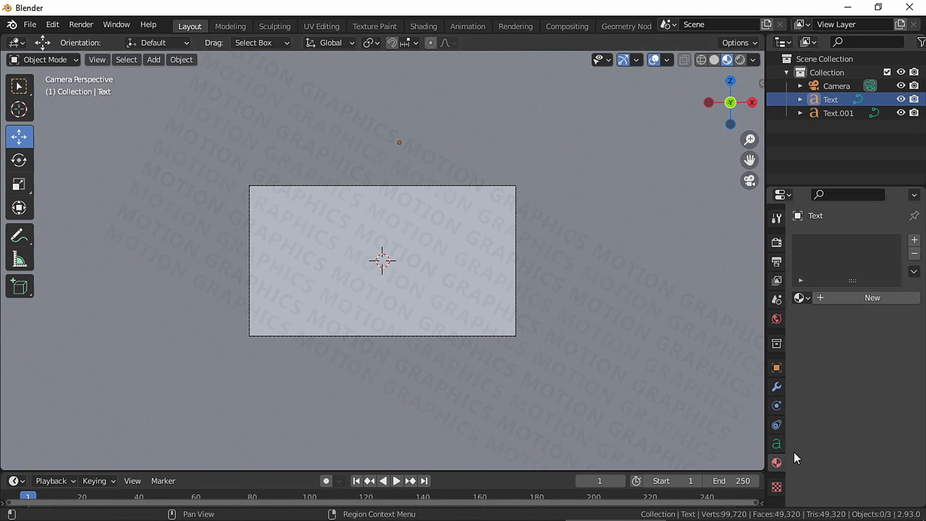
left_click(836, 295)
left_click(878, 378)
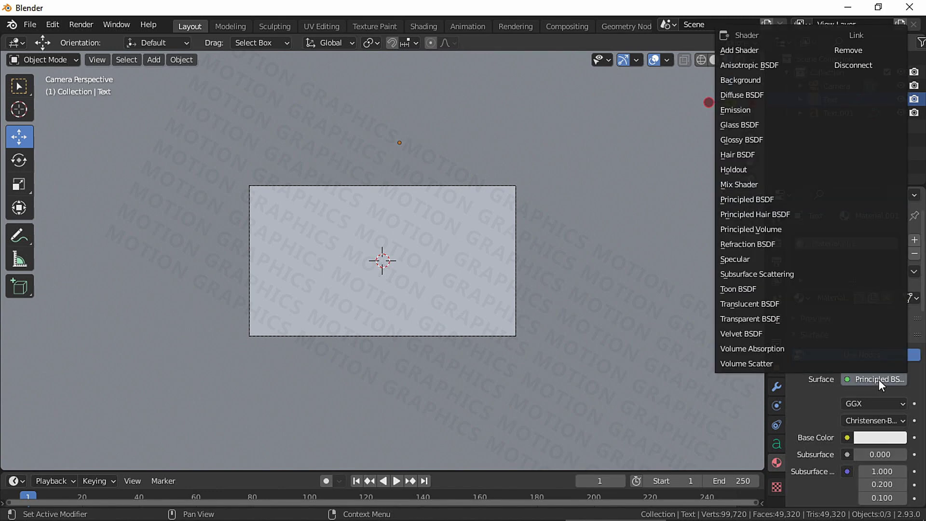
left_click(730, 104)
scroll(732, 105, "up", 3)
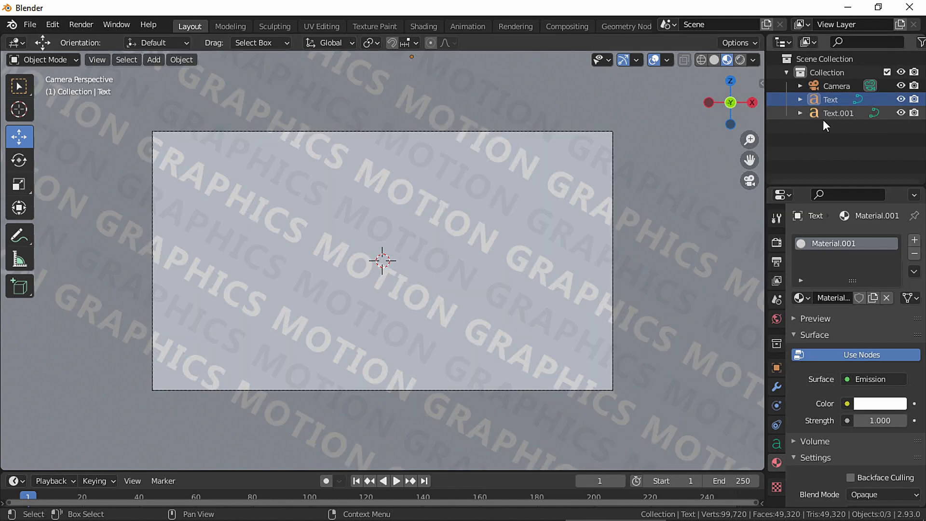
Assign the existing Material to Text.001 as an Emission shader coloured EBEDF3.
left_click(831, 113)
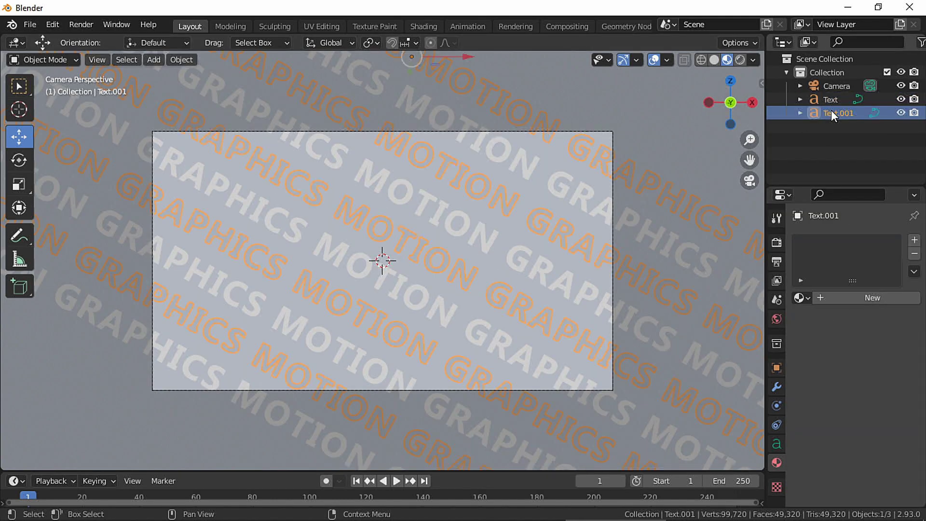
left_click(800, 299)
left_click(761, 319)
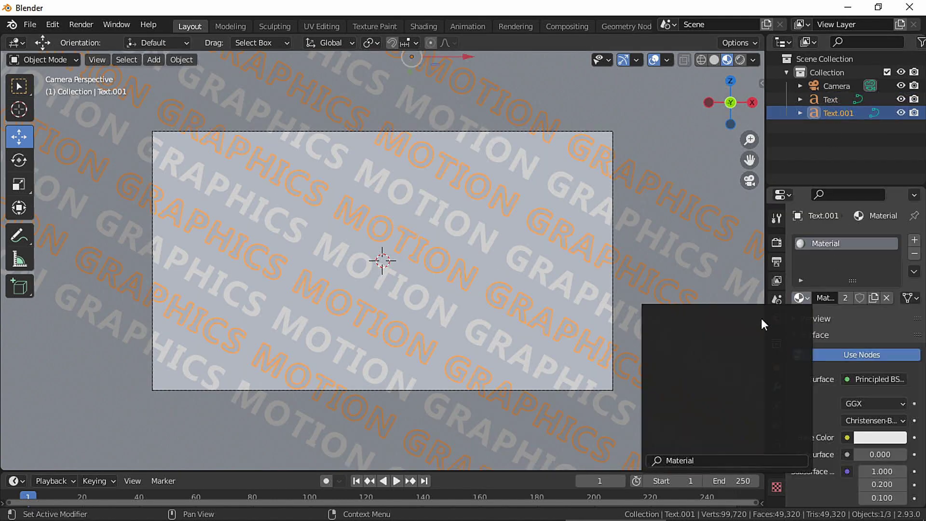
left_click(874, 380)
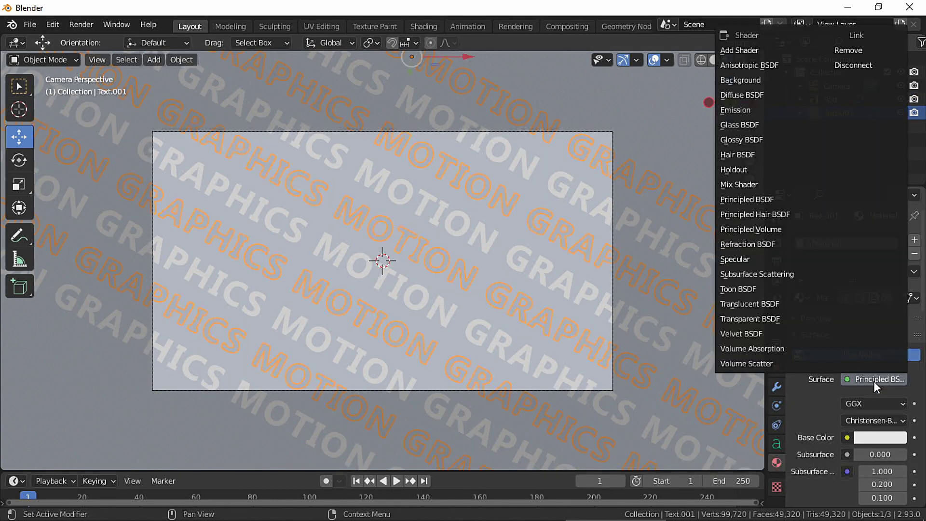
left_click(749, 107)
left_click(882, 405)
left_click(861, 343)
type("ebedf3")
key("Return")
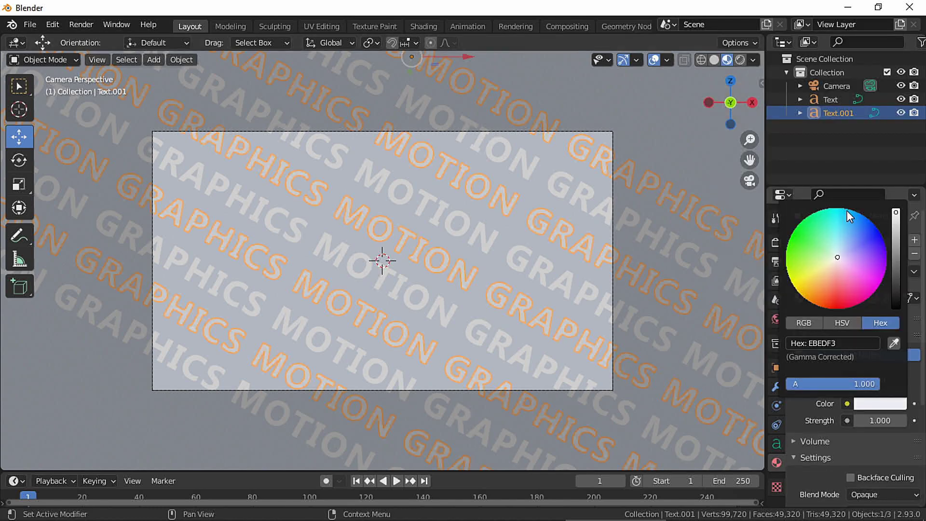
Set the Text object's emission colour to EBEDF3 as well.
left_click(832, 98)
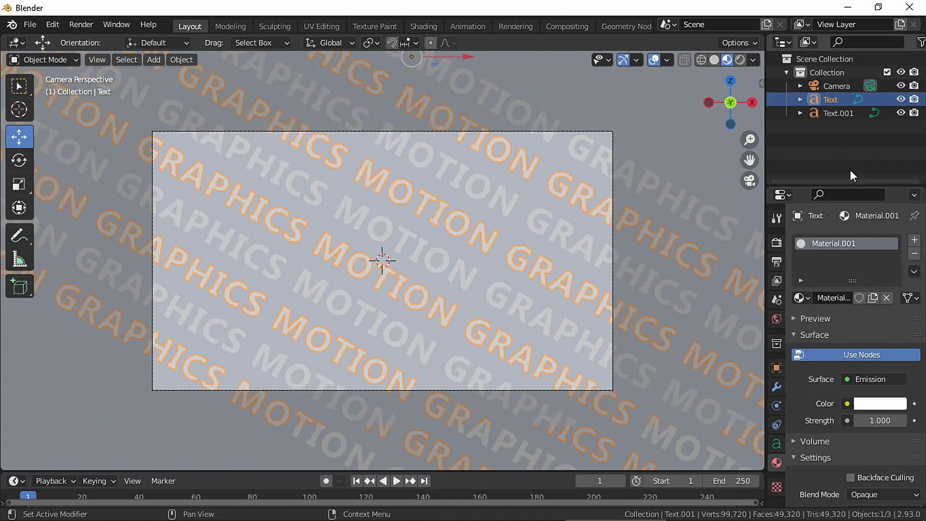
left_click(878, 404)
left_click(854, 344)
type("ebedf3")
key("Return")
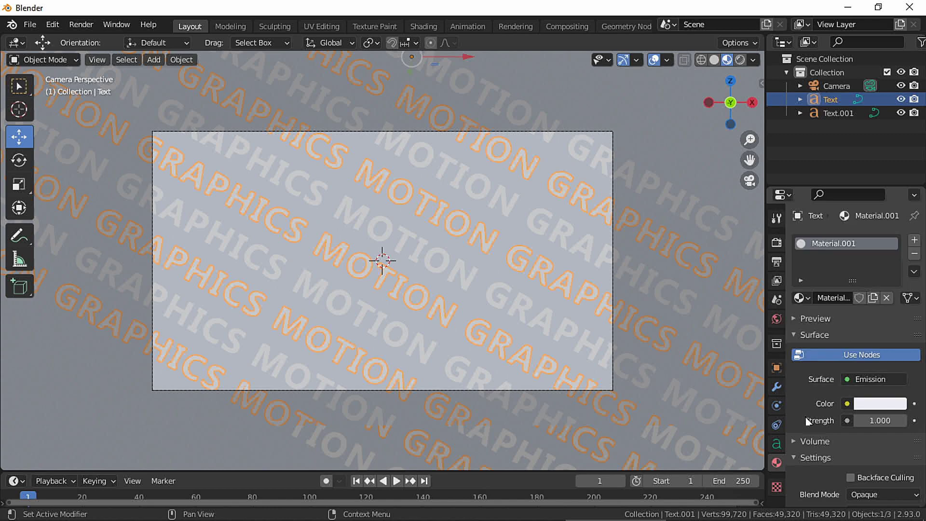
left_click(507, 279)
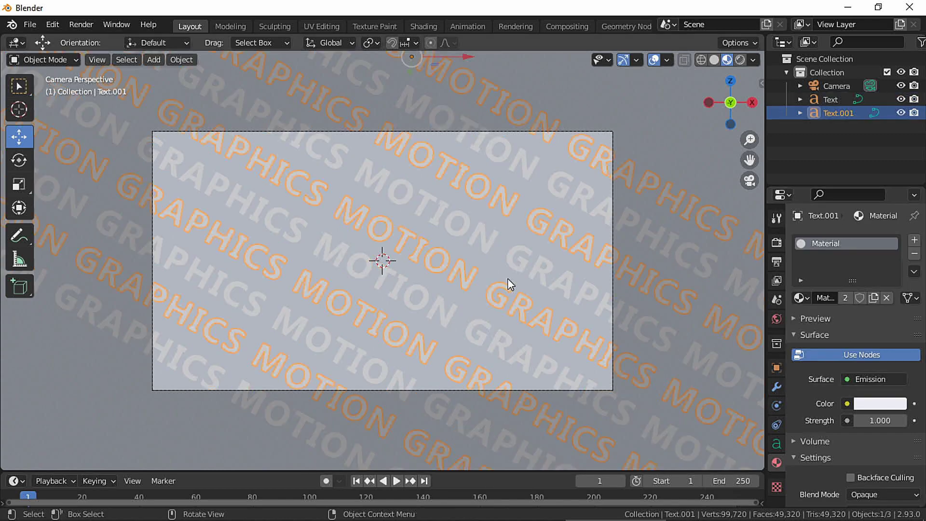
Hide the viewport overlays and set the Color Management View Transform to Standard.
left_click(655, 59)
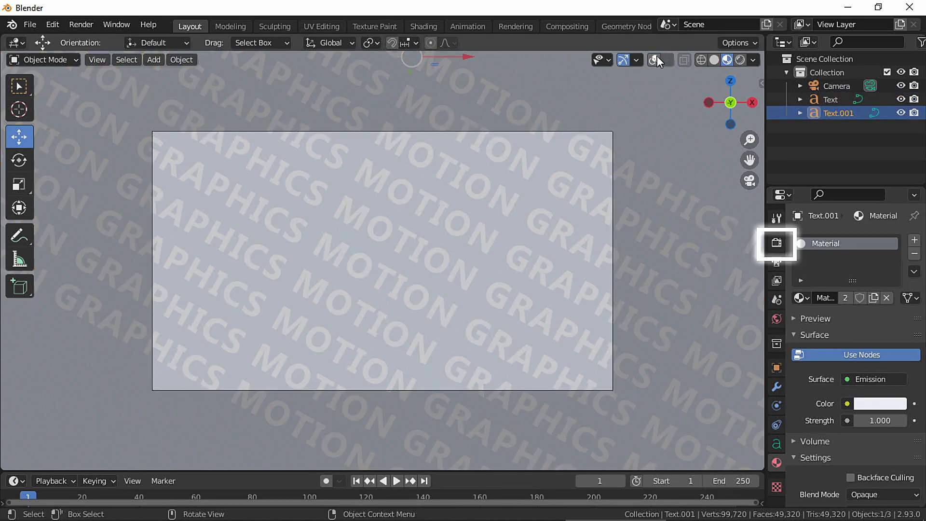
left_click(776, 243)
scroll(854, 377, "down", 4)
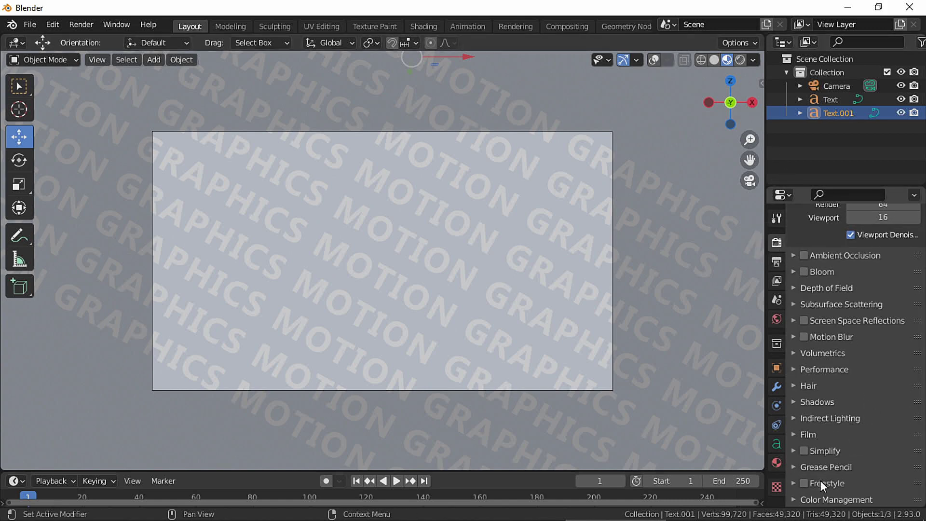
left_click(825, 498)
scroll(834, 472, "down", 5)
left_click(867, 415)
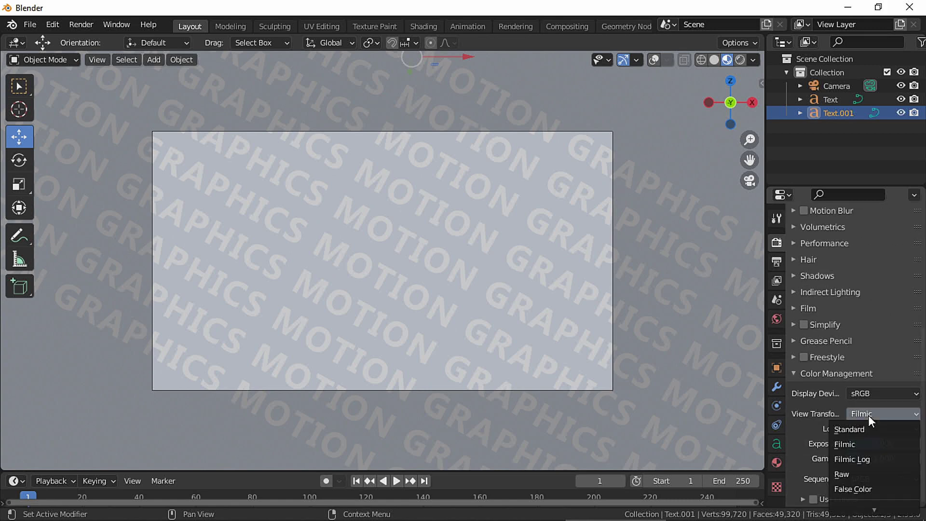
left_click(858, 429)
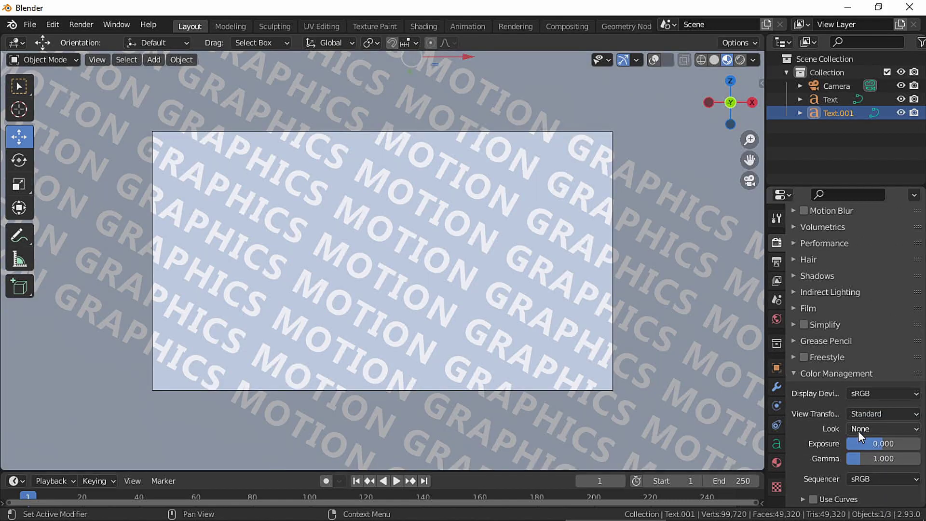
left_click(776, 443)
scroll(813, 322, "up", 5)
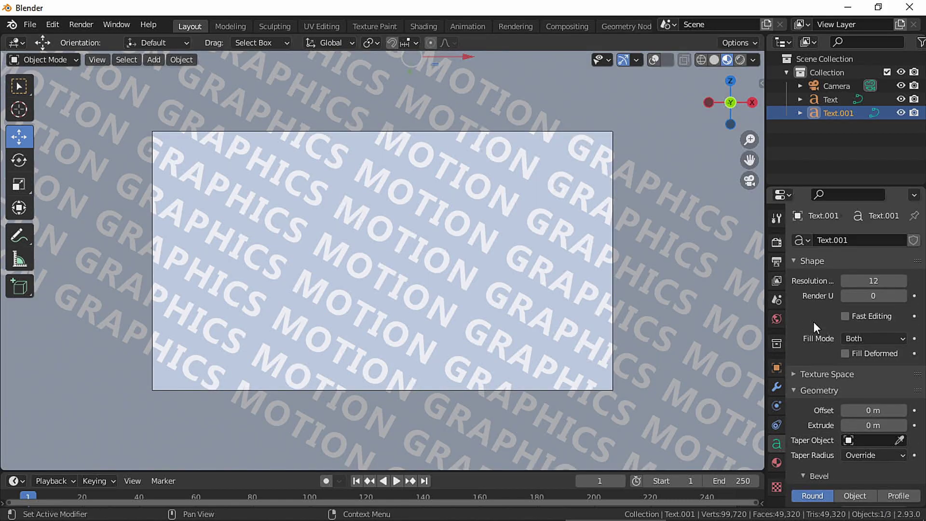
Set Text.001's fill mode to None and its bevel depth to 0.005 m.
left_click(862, 340)
scroll(865, 328, "down", 3)
left_click(869, 303)
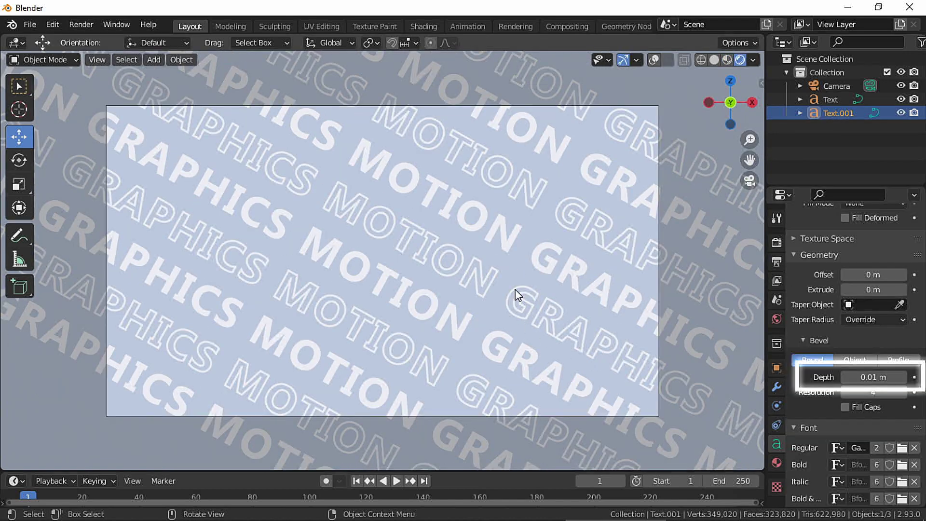
scroll(859, 337, "up", 1)
double_click(873, 404)
type("0")
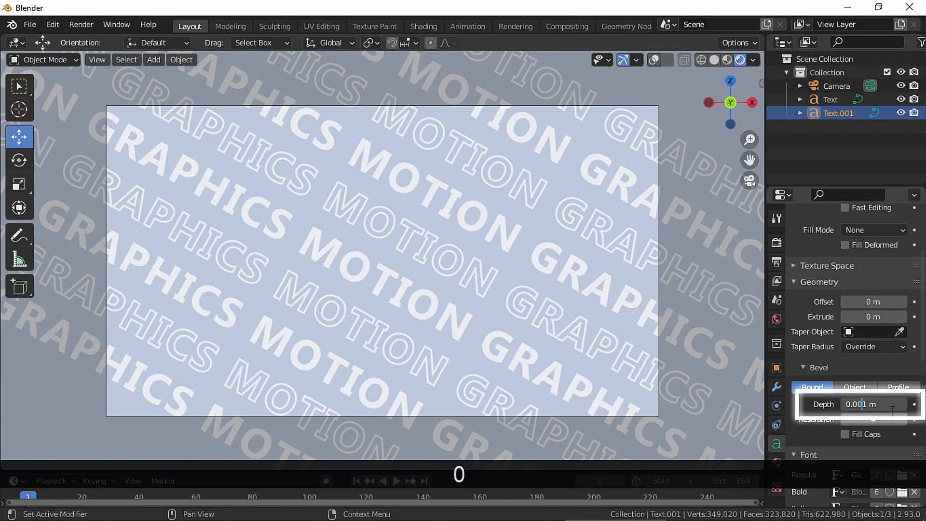
key("Delete")
type("5")
key("Return")
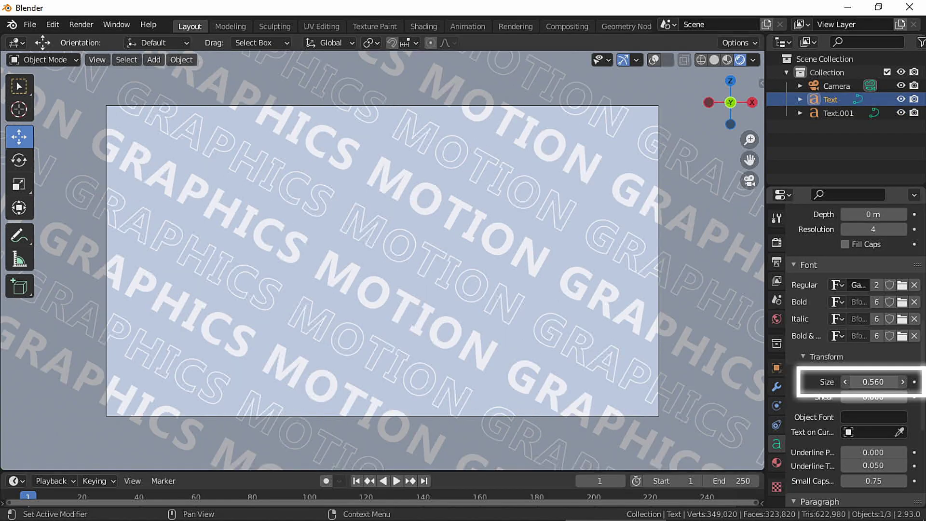
Set Text.001's font size to 0.6 and make the timeline area taller.
left_click_drag(873, 381, 882, 381)
left_click(838, 113)
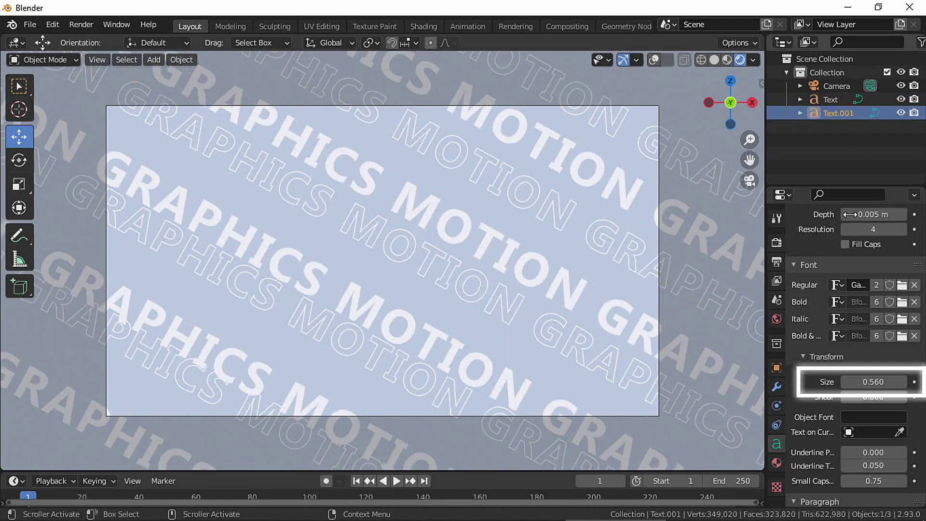
double_click(879, 381)
type(".6")
key("Return")
scroll(479, 458, "down", 1)
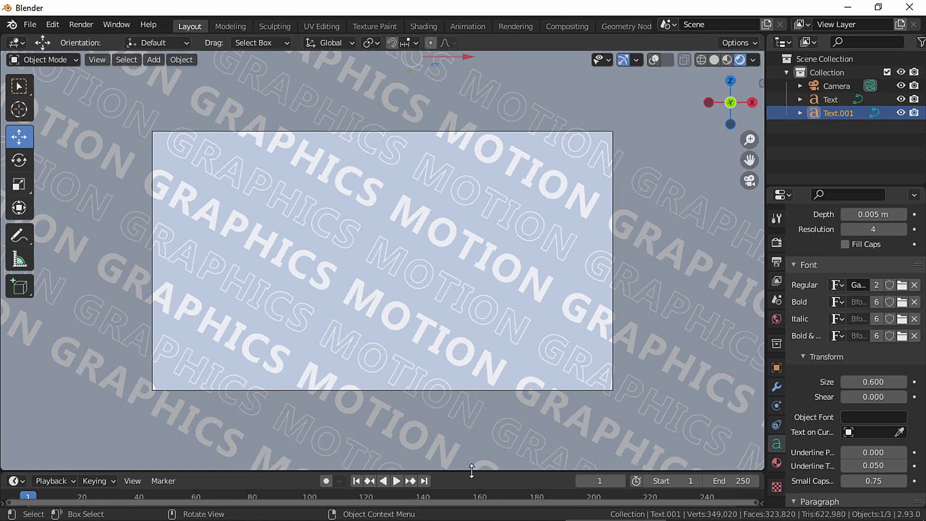
left_click_drag(471, 470, 473, 409)
Set the frame rate to 30 fps, select Text, and turn viewport overlays back on.
left_click(776, 262)
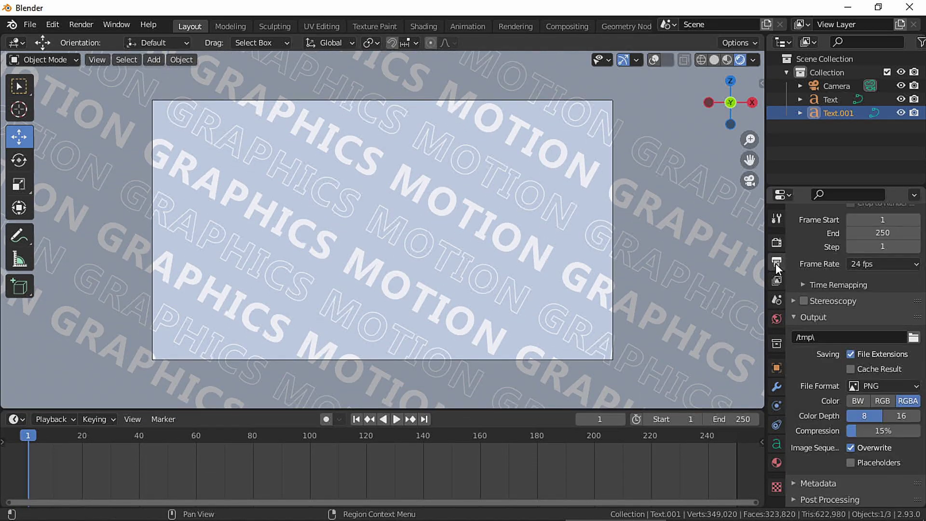
left_click(871, 265)
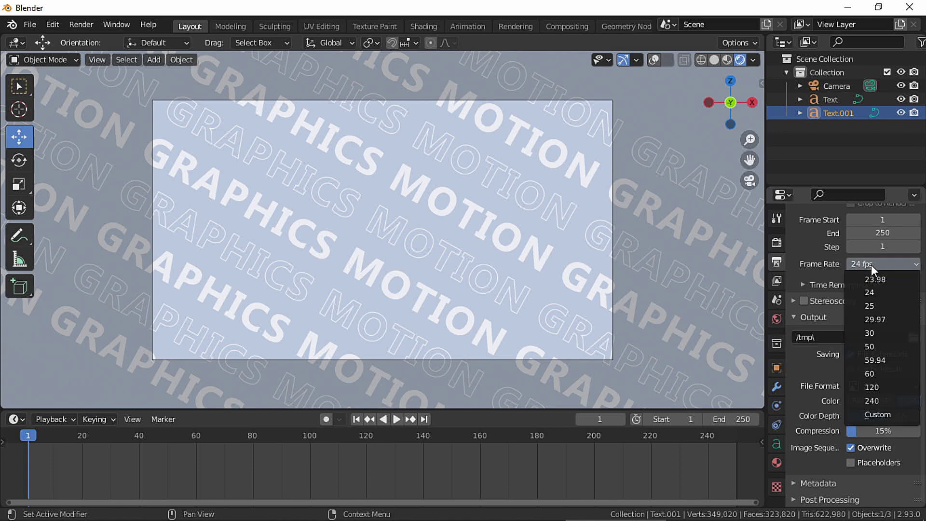
left_click(878, 332)
scroll(337, 231, "up", 1)
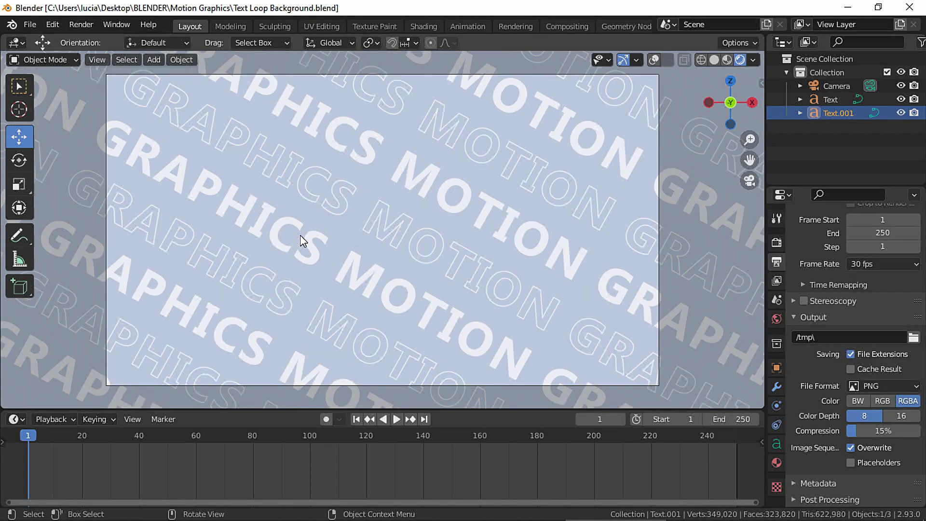
left_click(315, 248)
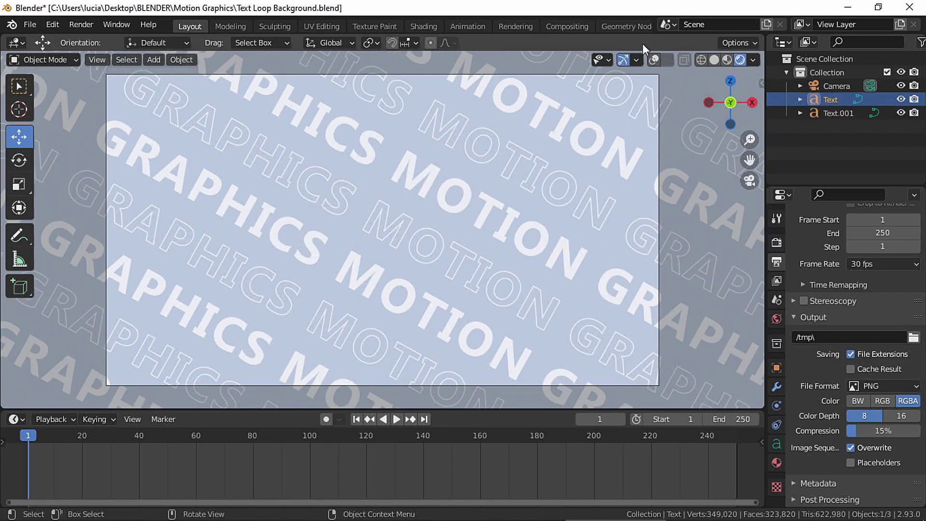
left_click(653, 62)
scroll(593, 177, "down", 3)
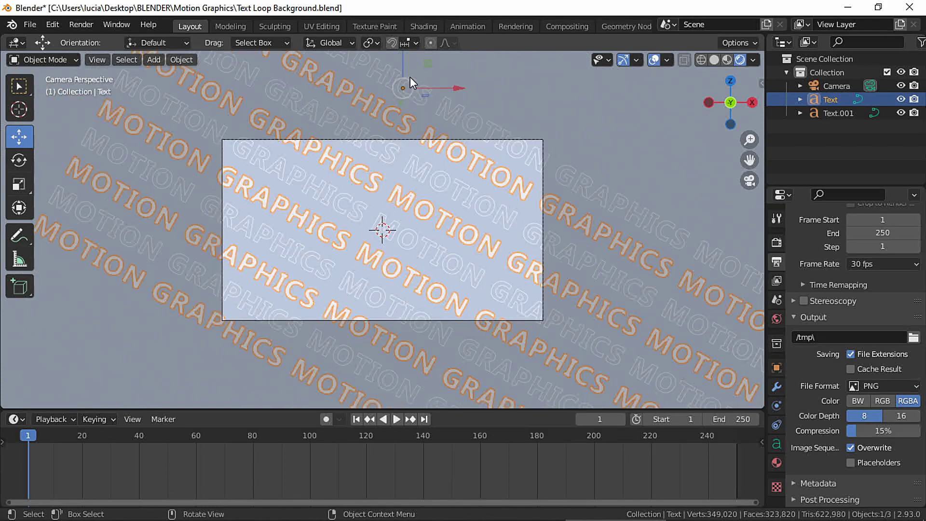
Use Local transform orientation and slide the text along its local X axis, showing the sidebar.
left_click(339, 43)
left_click(290, 99)
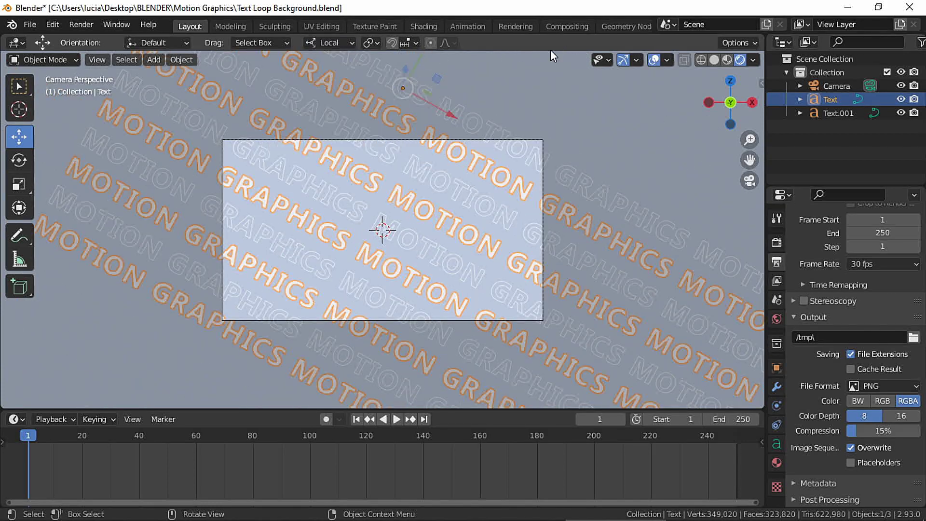
scroll(482, 107, "down", 2)
key("g")
key("x")
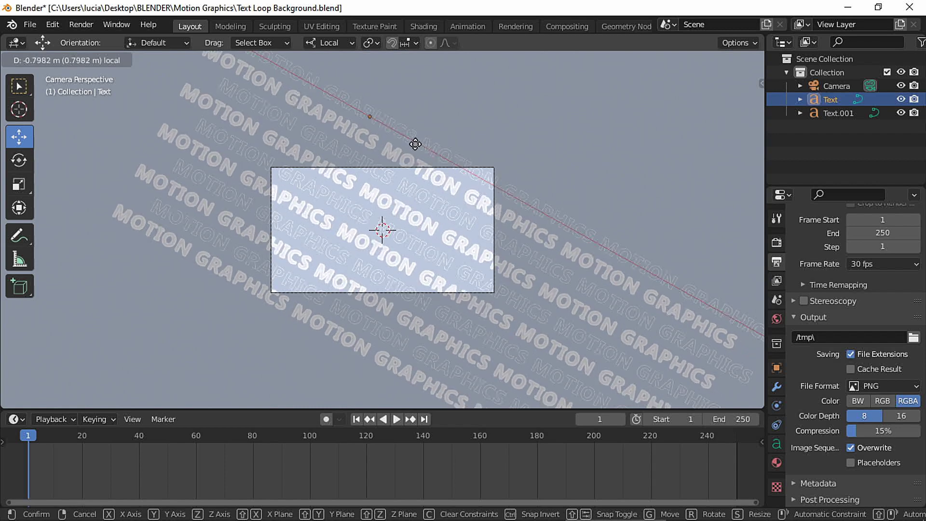
left_click(385, 121)
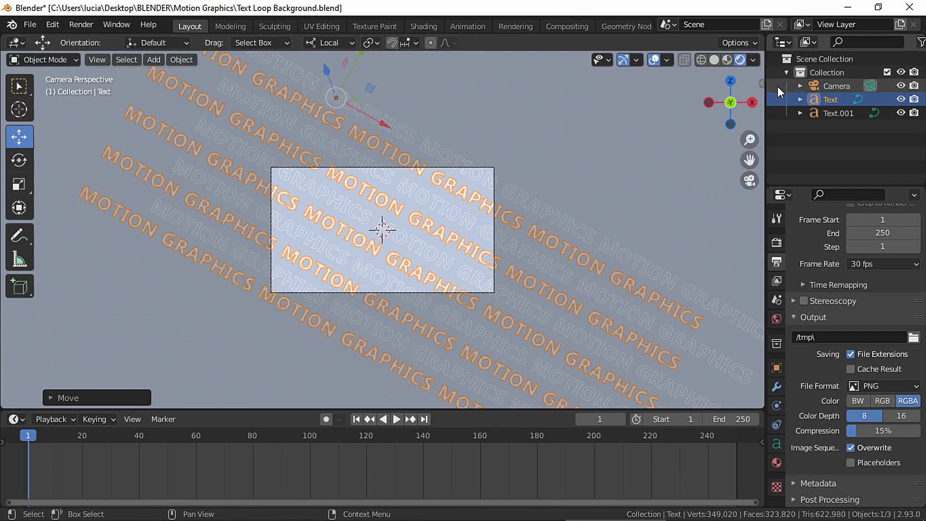
key("n")
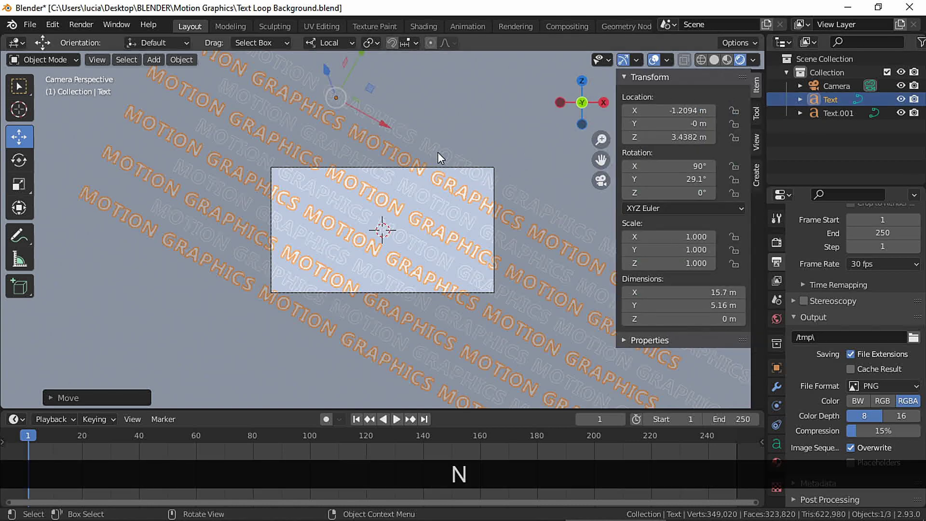
left_click_drag(439, 150, 344, 104)
Nudge Text.001 along its local X axis and keyframe its location at frame 1.
left_click(531, 282)
scroll(532, 282, "up", 4)
key("g")
key("x")
key("x")
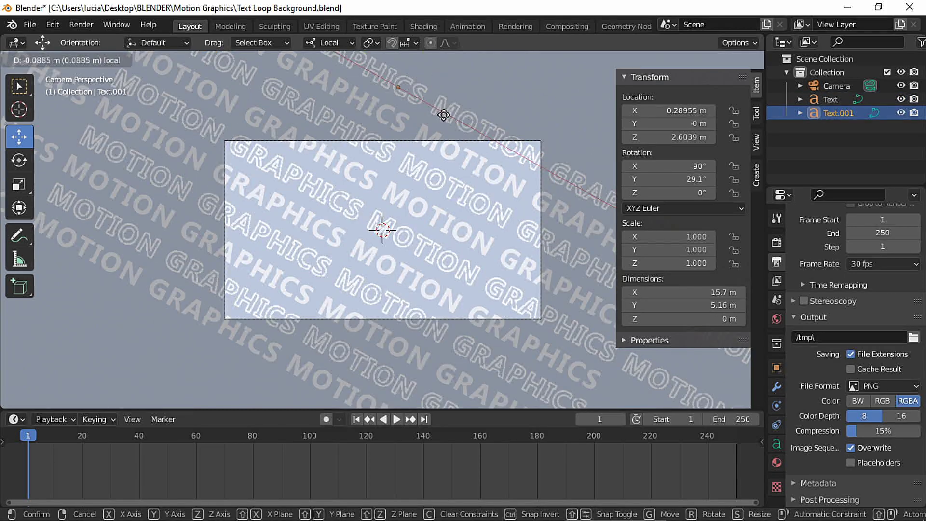
left_click(444, 116)
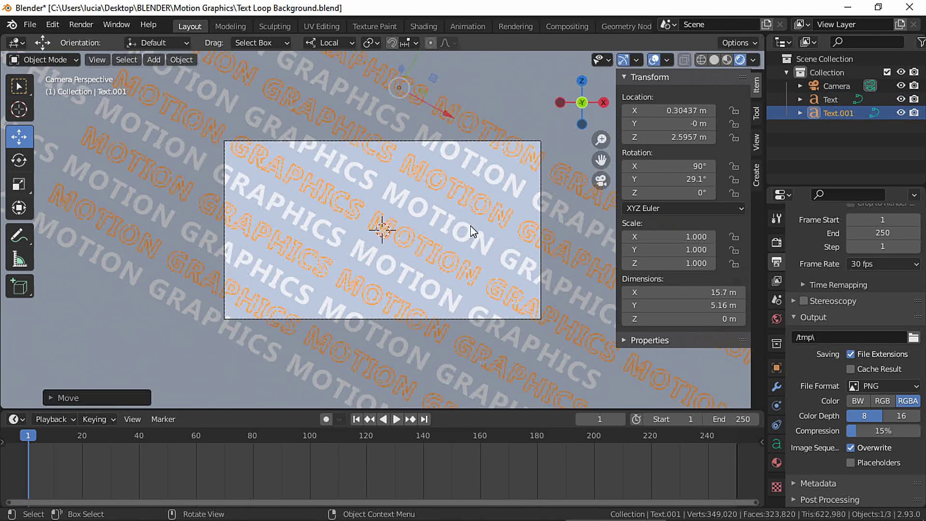
scroll(471, 227, "down", 4)
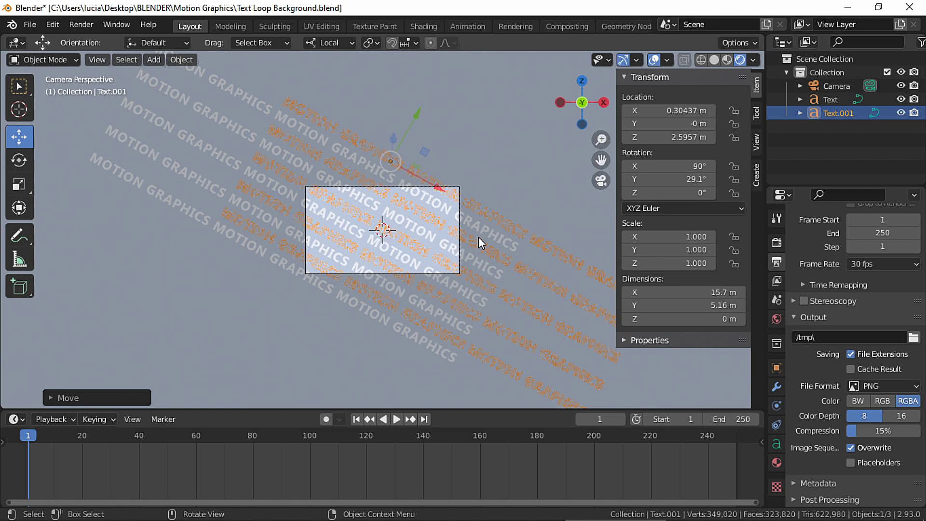
key("i")
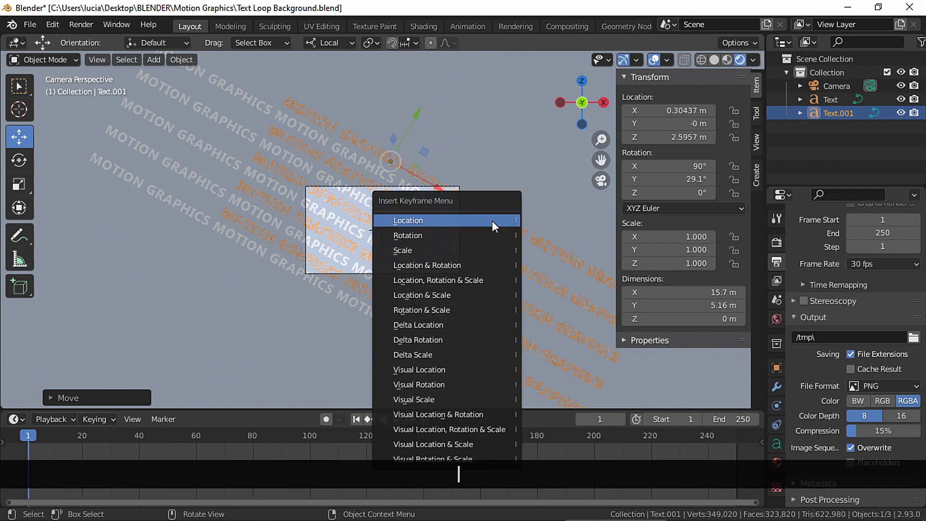
left_click(492, 221)
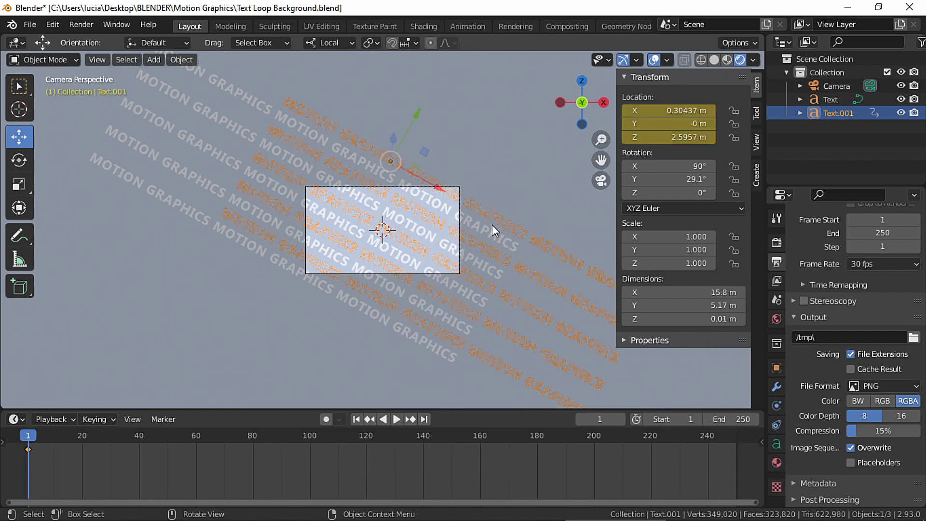
At frame 60, slide Text.001 up-left to X -3.943 m, Z 4.9597 m and keyframe location.
left_click(195, 438)
key("space")
key("space")
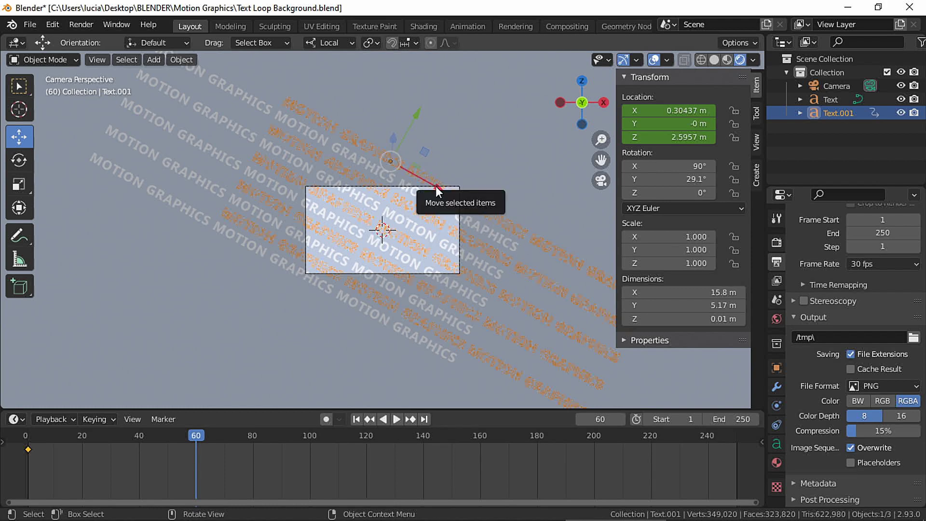
left_click_drag(451, 195, 329, 97)
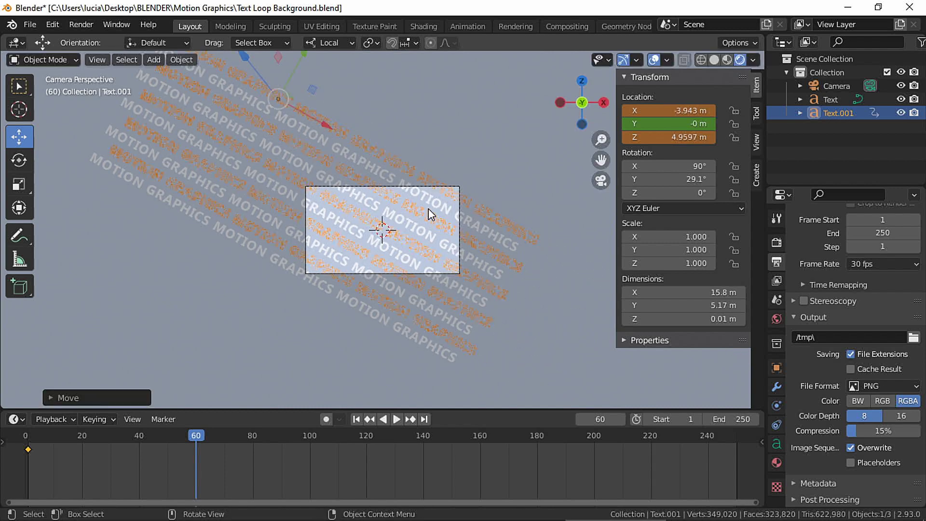
key("i")
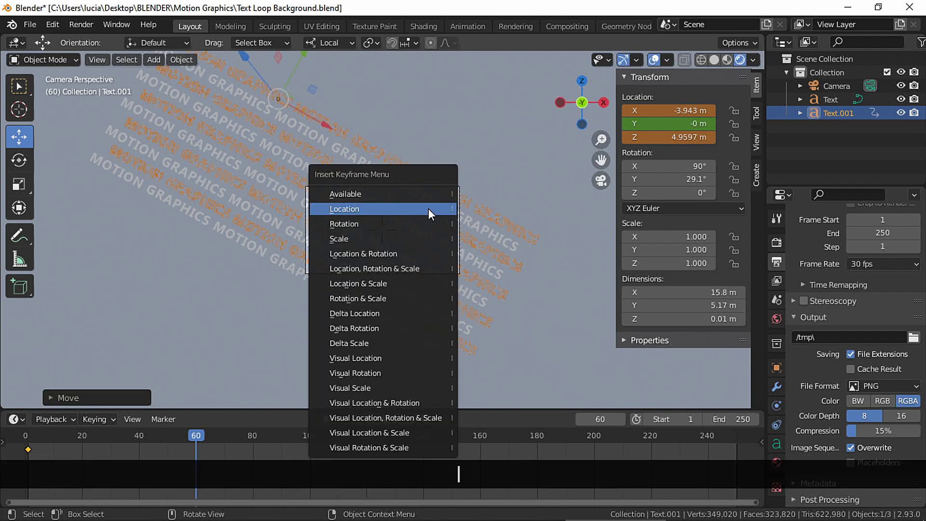
left_click(428, 209)
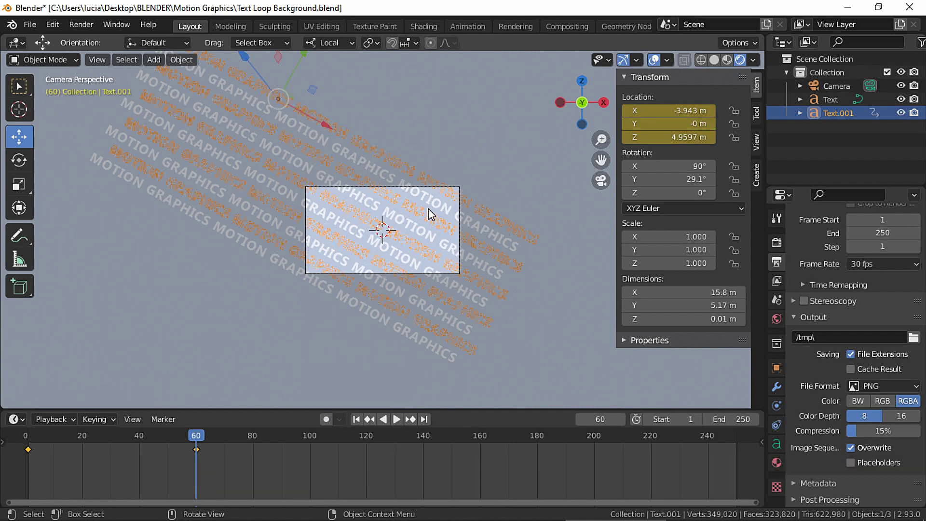
Keyframe the filled Text object's location at frame 1.
left_click(292, 270)
left_click(356, 420)
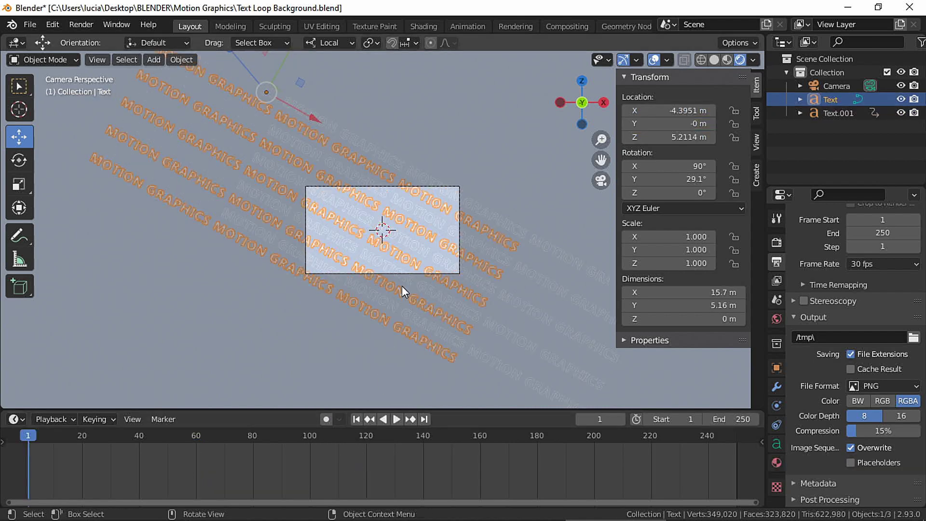
key("i")
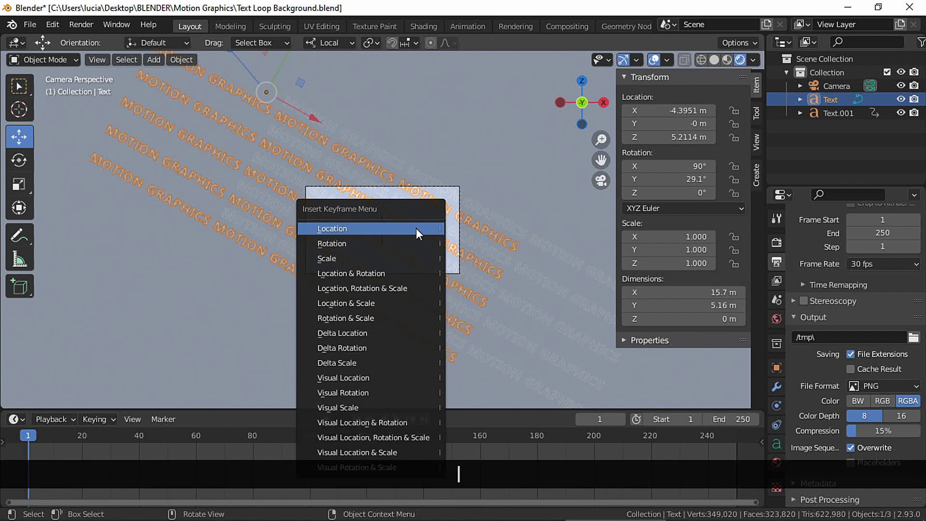
left_click(415, 228)
At frame 60, slide the filled text down-right to X 1.3247 m, keyframe it, and play.
left_click(198, 433)
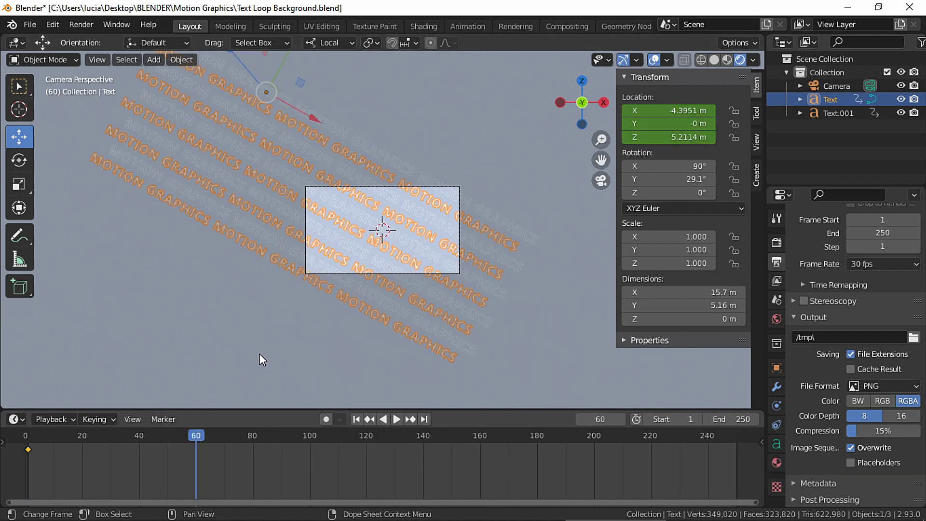
left_click_drag(307, 116, 446, 207)
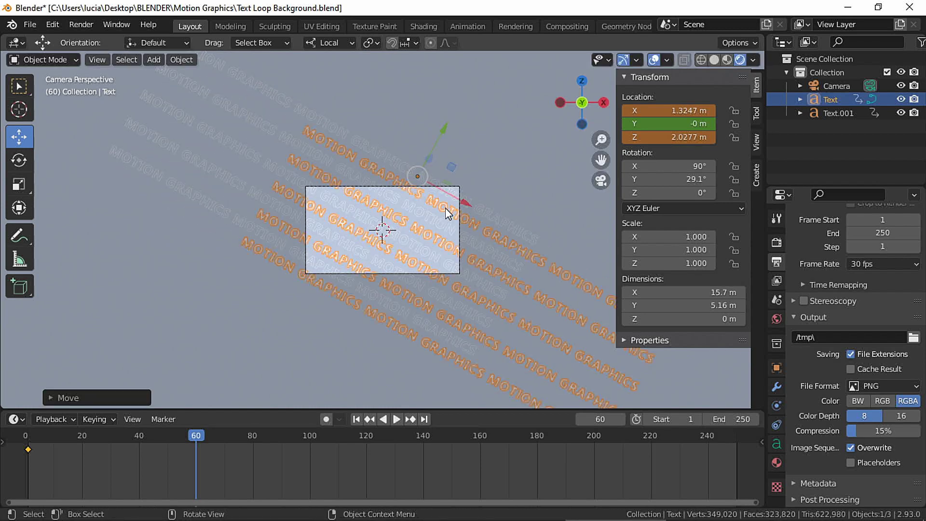
key("i")
left_click(444, 207)
left_click(27, 436)
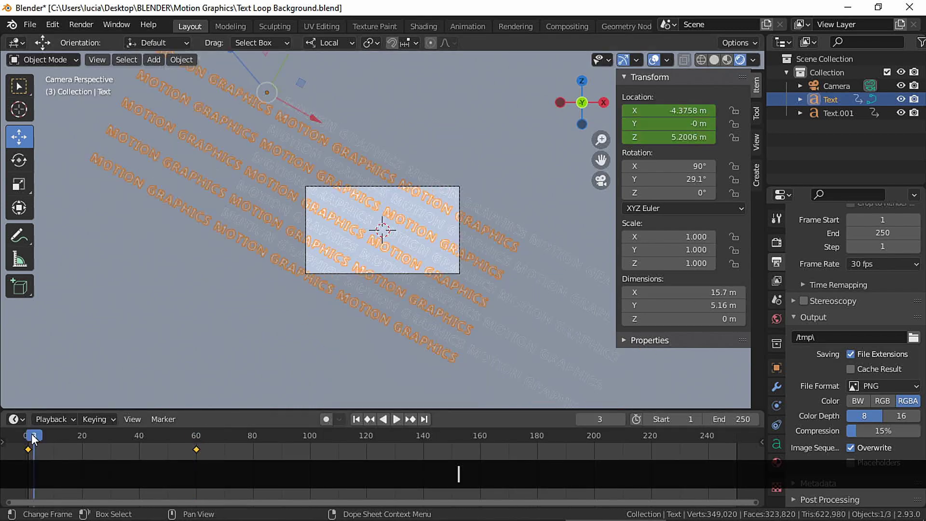
key("space")
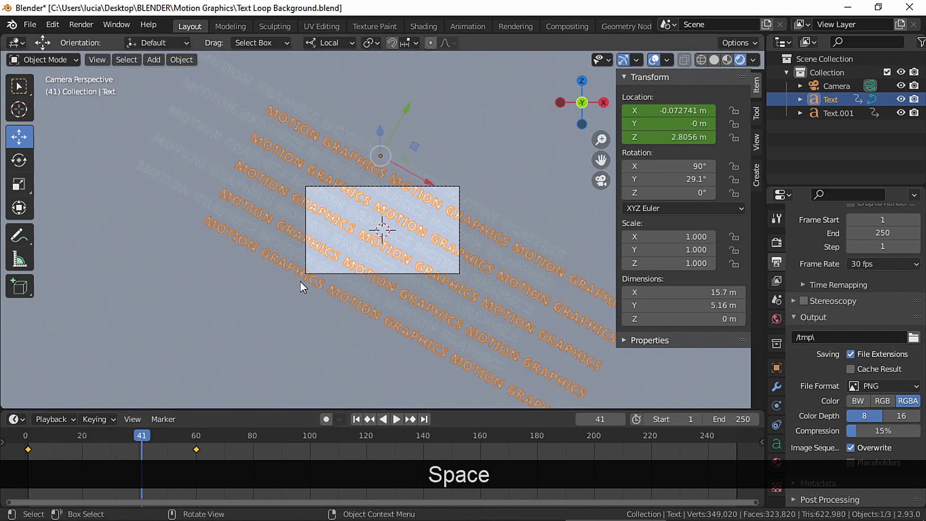
View through the camera and raise its Passepartout to darken everything outside the frame.
key("KP_0")
left_click(27, 435)
key("space")
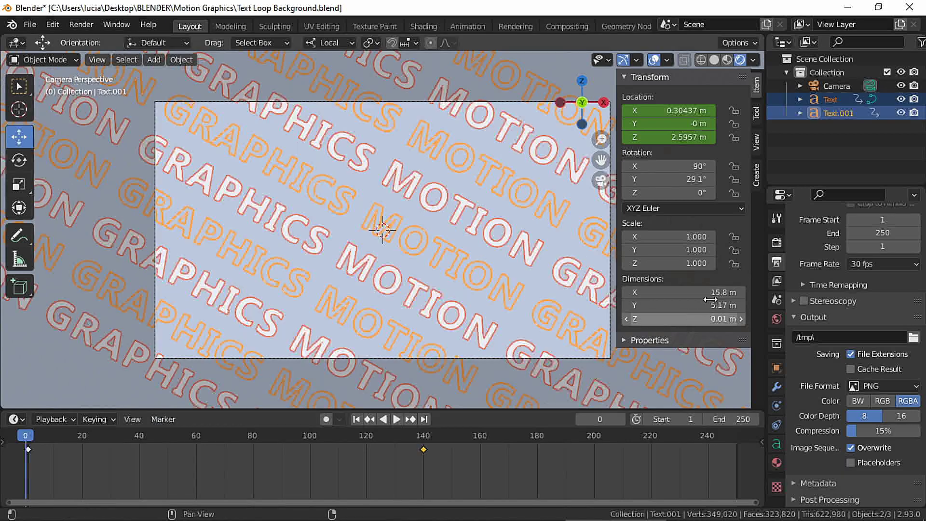
left_click(827, 85)
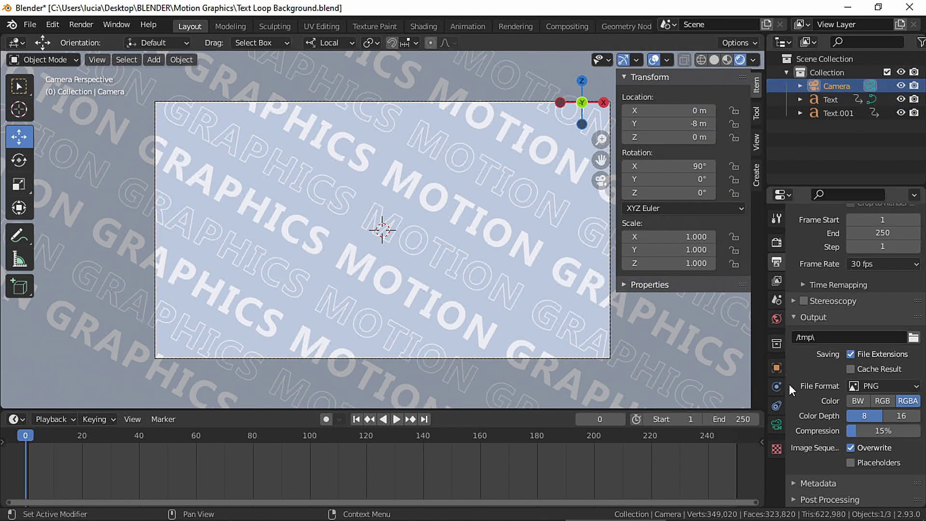
left_click(777, 424)
left_click(827, 473)
scroll(827, 472, "down", 5)
left_click_drag(861, 461, 869, 461)
Drag Text.001's end keyframe to about frame 1000 and replay from the start.
key("space")
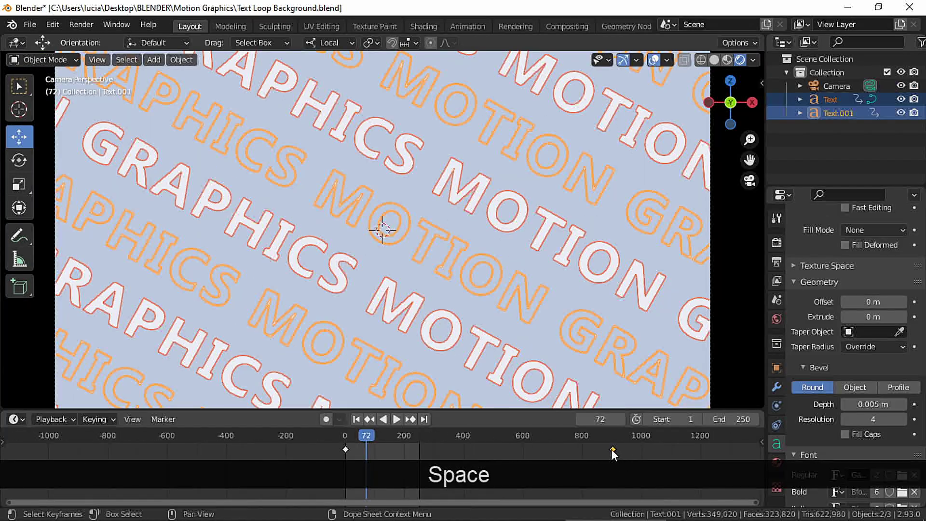
left_click_drag(612, 449, 642, 449)
left_click(356, 419)
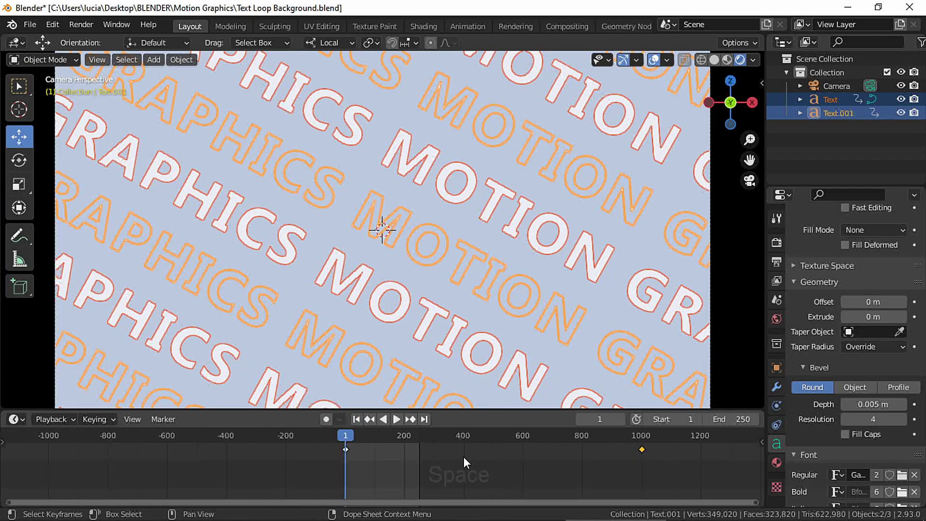
key("space")
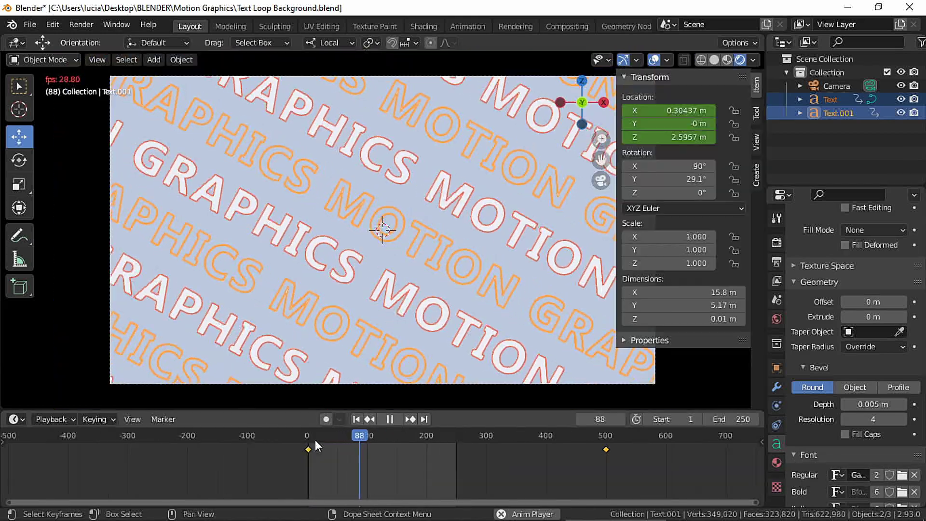
Set the keyframe easing mode to Ease In and replay from frame 0.
key("space")
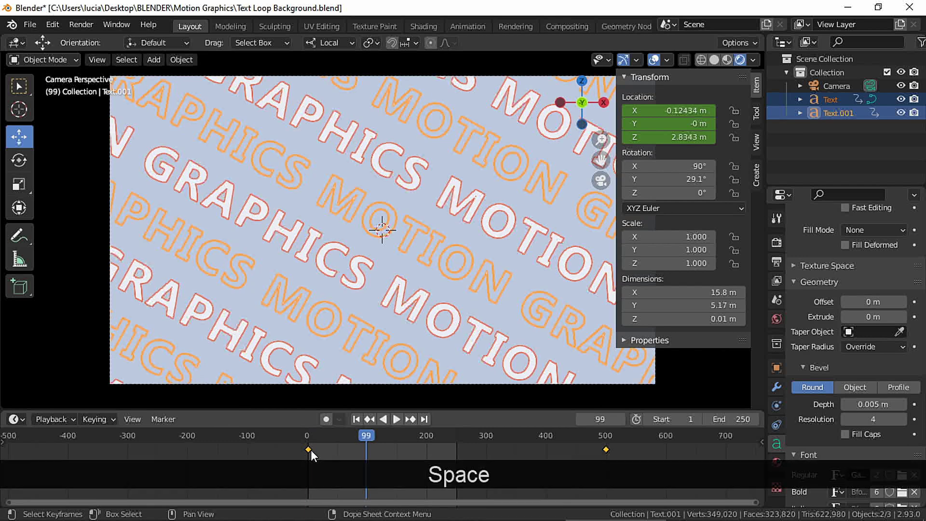
right_click(311, 450)
mouse_move(306, 413)
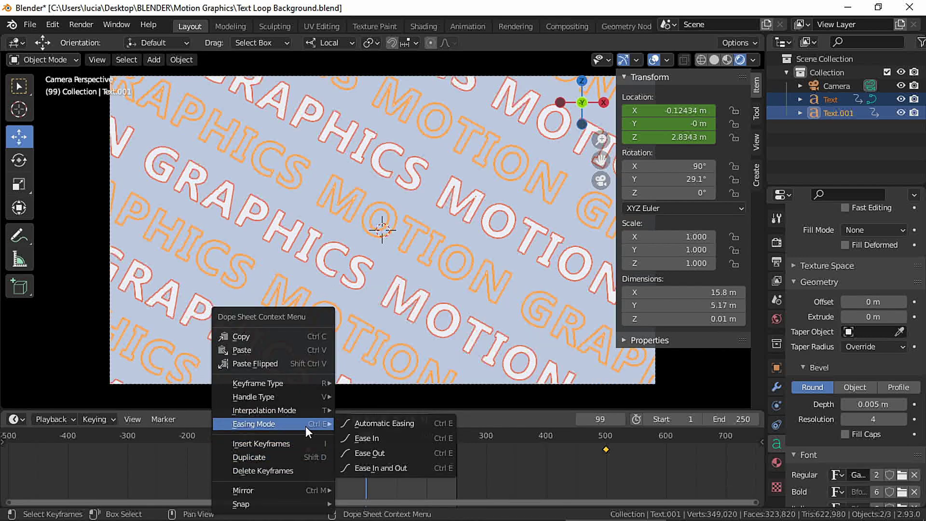
left_click(362, 437)
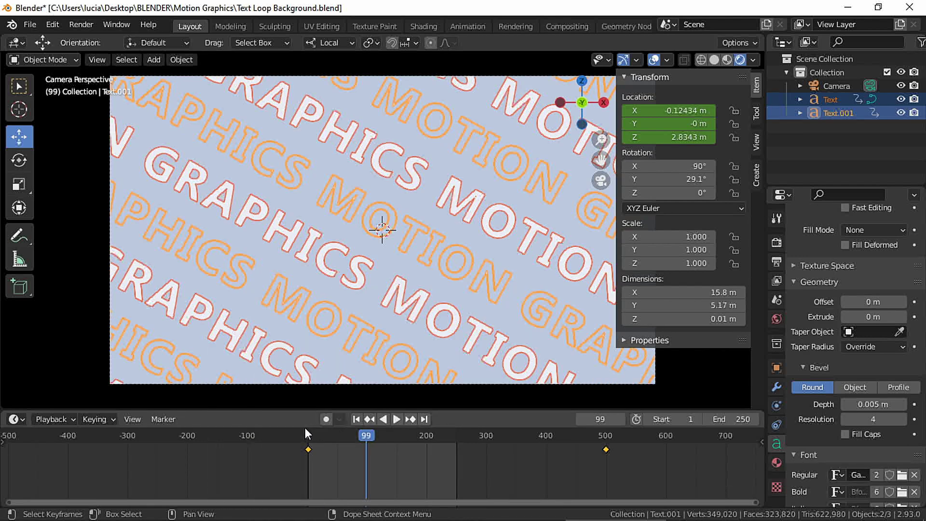
left_click(306, 435)
key("space")
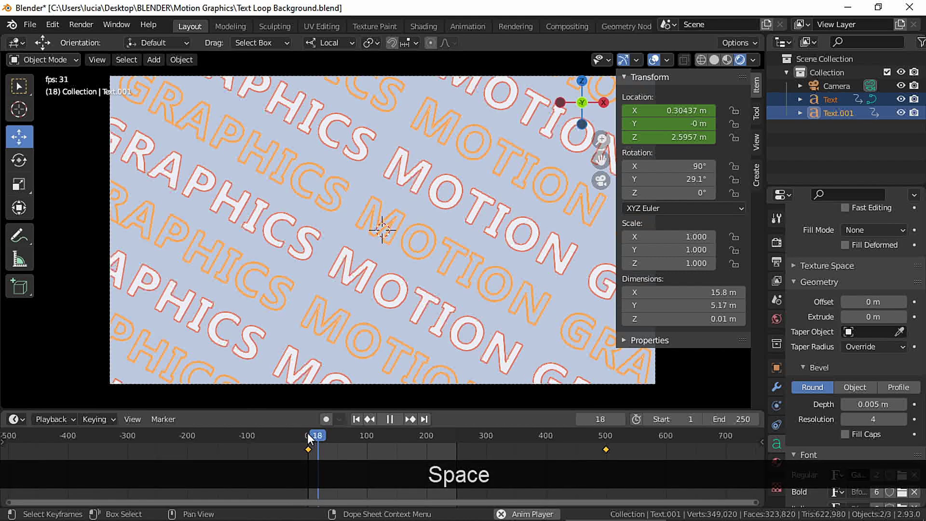
Set all keyframes to Linear interpolation and replay to check the constant speed.
key("a")
right_click(406, 407)
mouse_move(407, 400)
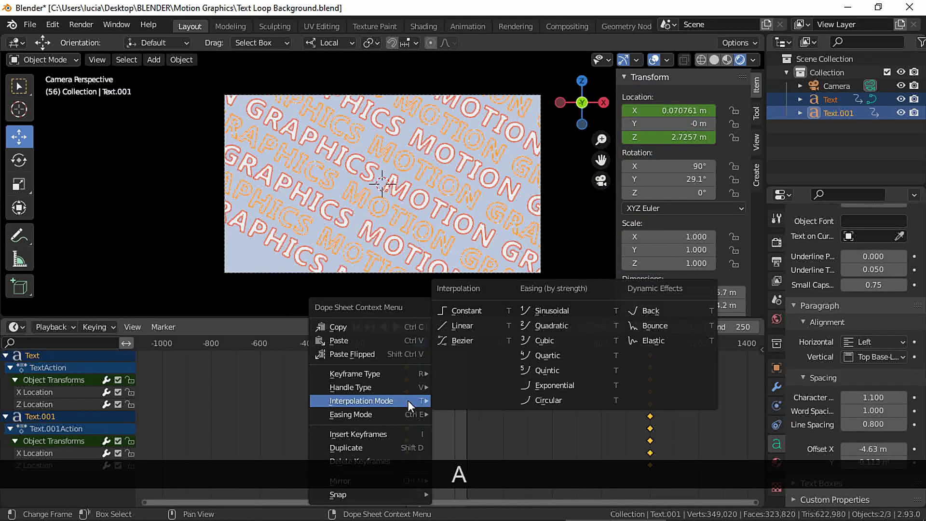
left_click(482, 325)
key("space")
key("space")
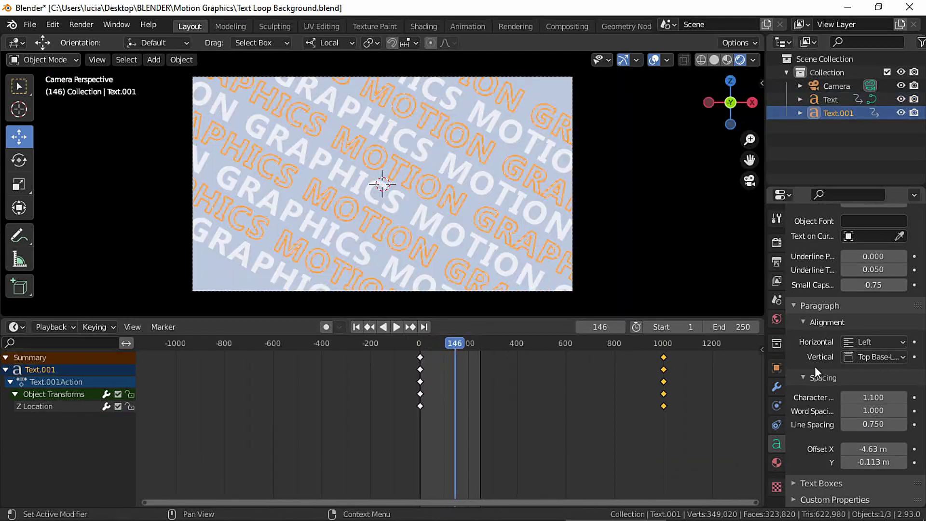
Set the line spacing of Text.001 and Text to 0.8.
left_click(877, 424)
type(".8")
key("Return")
left_click(822, 101)
left_click(887, 425)
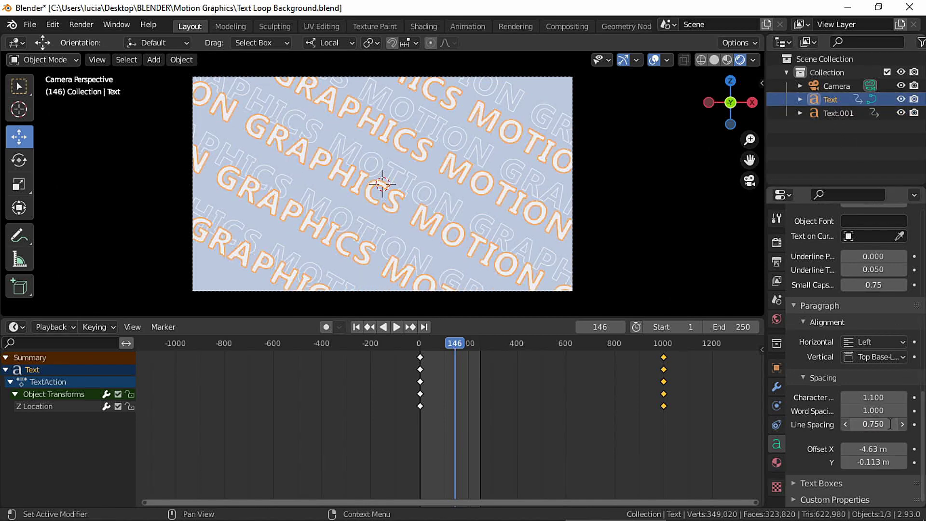
type(".8")
key("Return")
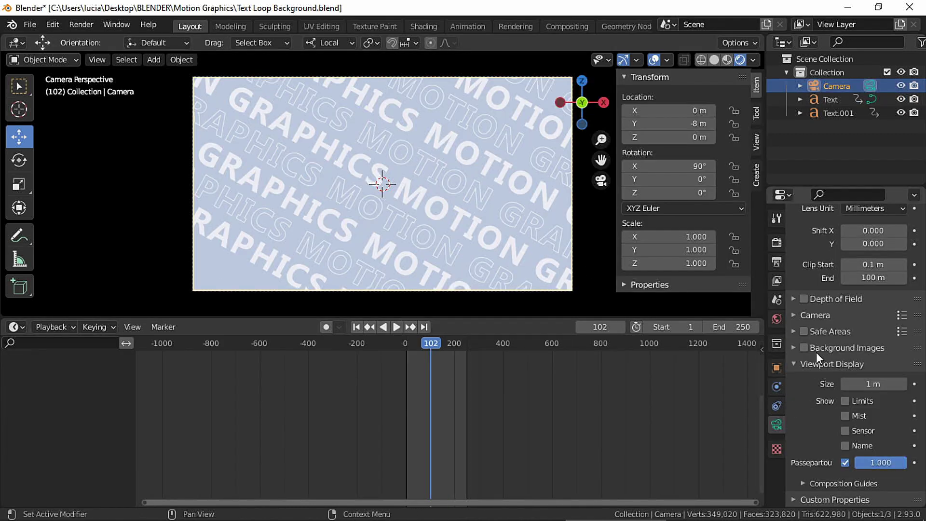
Raise the camera to Z 0.16 m and zoom its lens to 64 mm.
scroll(815, 349, "up", 5)
mouse_move(664, 136)
left_mouse_down()
mouse_move(680, 135)
mouse_move(672, 111)
mouse_move(697, 111)
mouse_move(659, 134)
left_mouse_up()
mouse_move(873, 303)
left_mouse_down()
mouse_move(889, 303)
mouse_move(878, 303)
left_mouse_up()
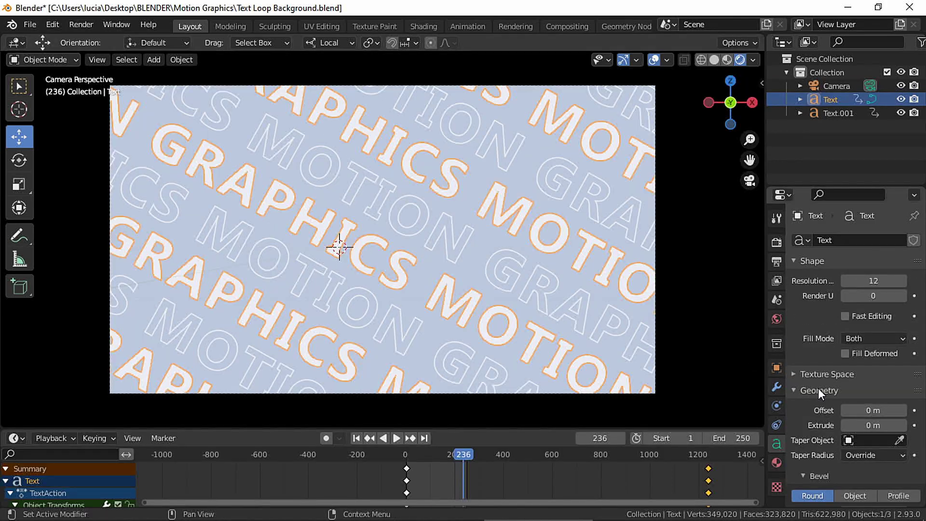
Set the character spacing of both Text and Text.001 to 1.03.
scroll(810, 398, "down", 15)
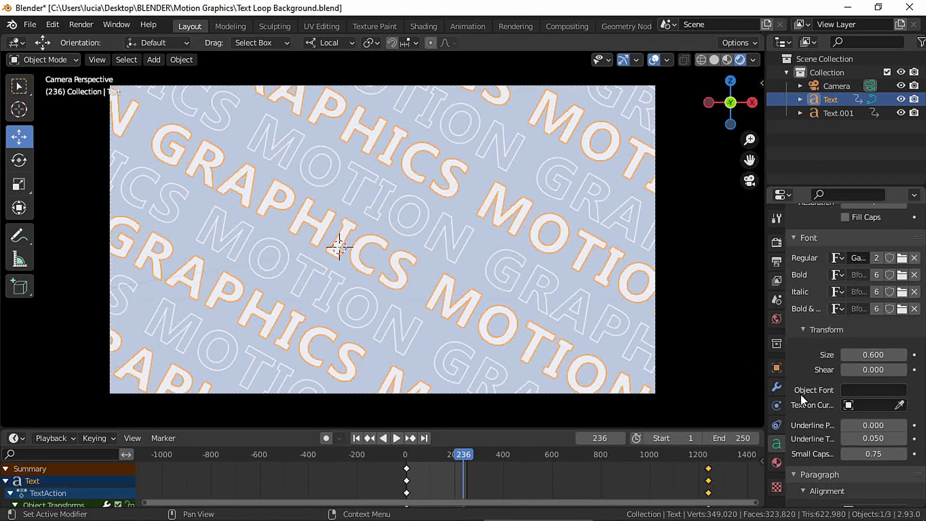
scroll(801, 394, "down", 8)
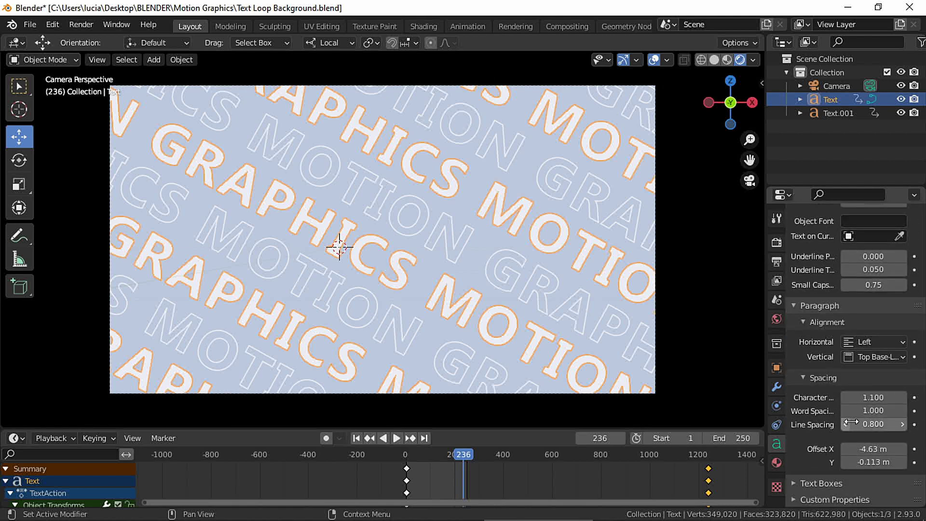
left_click(873, 397)
type("1.05")
key("BackSpace")
type("3")
key("Return")
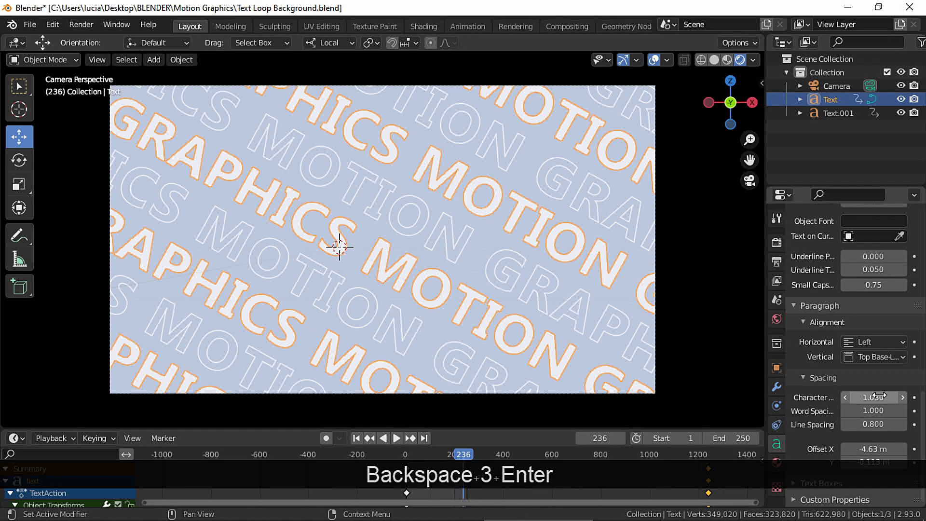
left_click(827, 113)
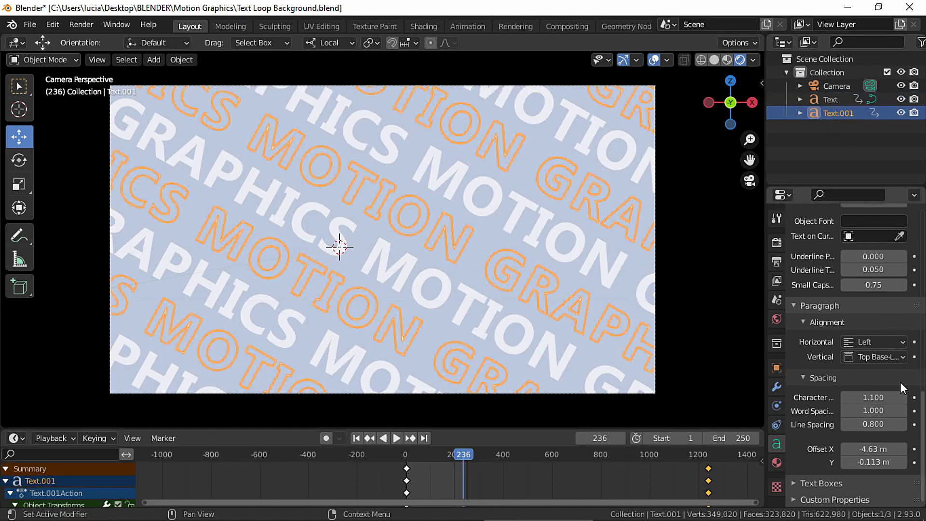
left_click(885, 399)
type("1.03")
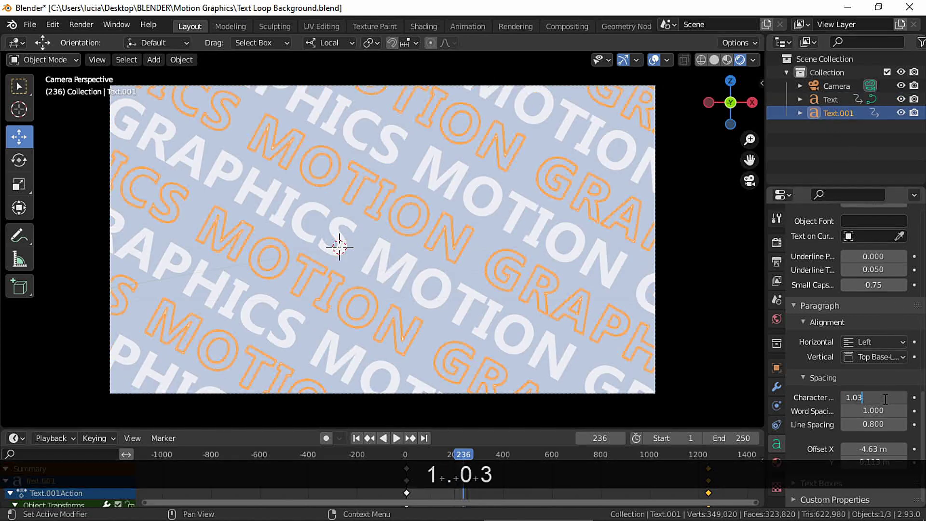
key("Return")
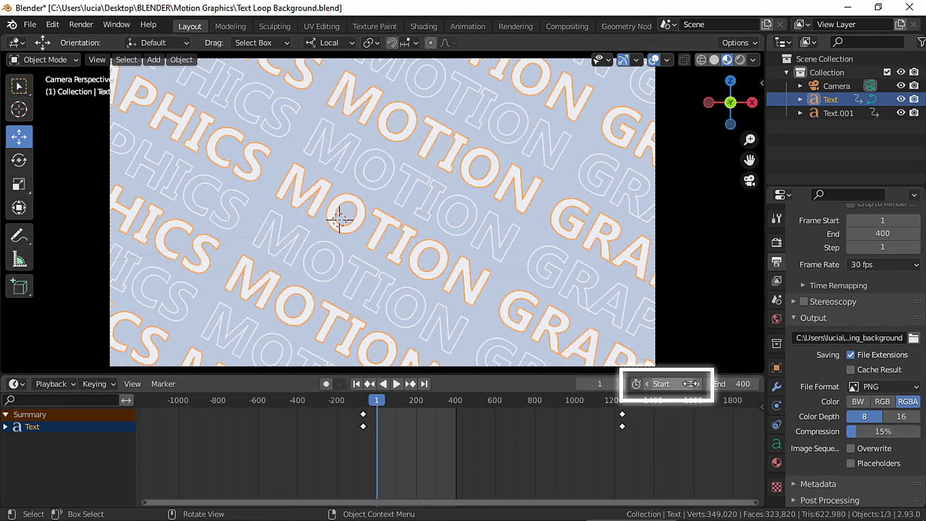
Set the start frame to 60 and play the loop back from frame 60.
type("60")
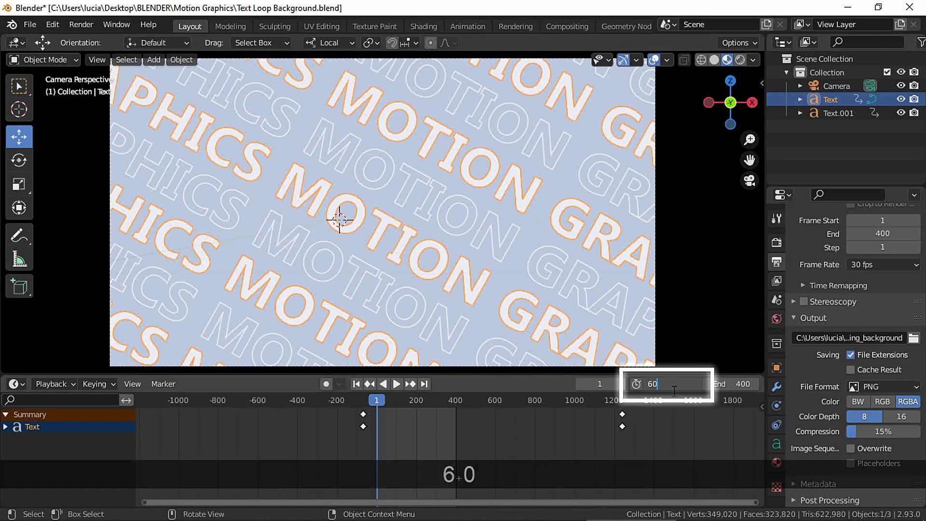
key("Return")
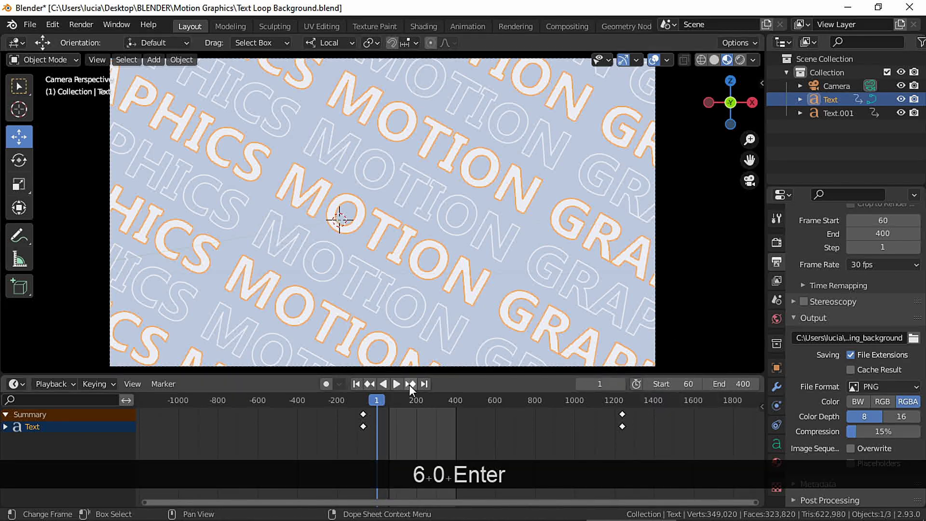
left_click(390, 403)
key("space")
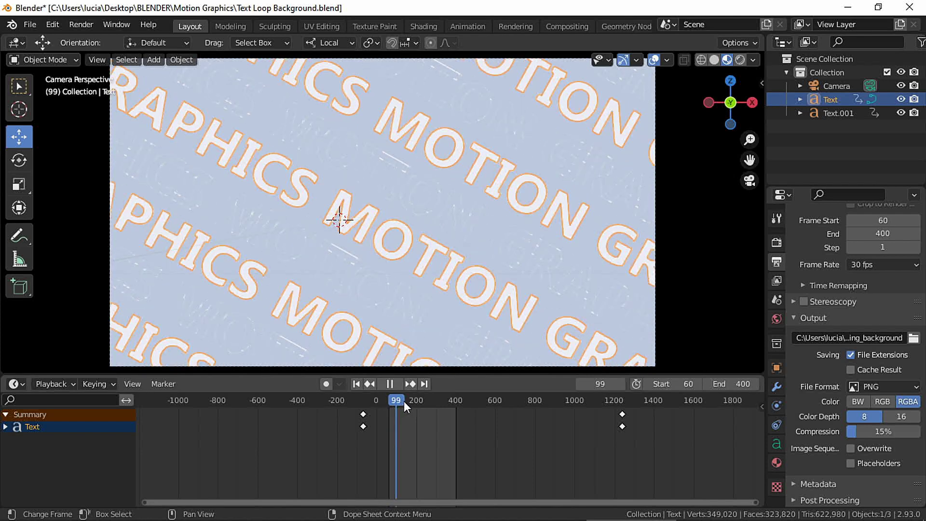
left_click(397, 409)
key("space")
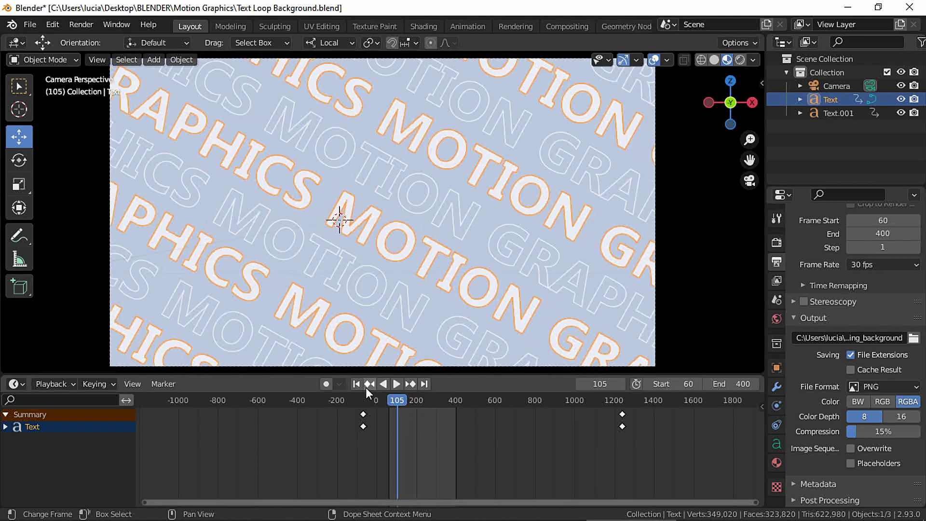